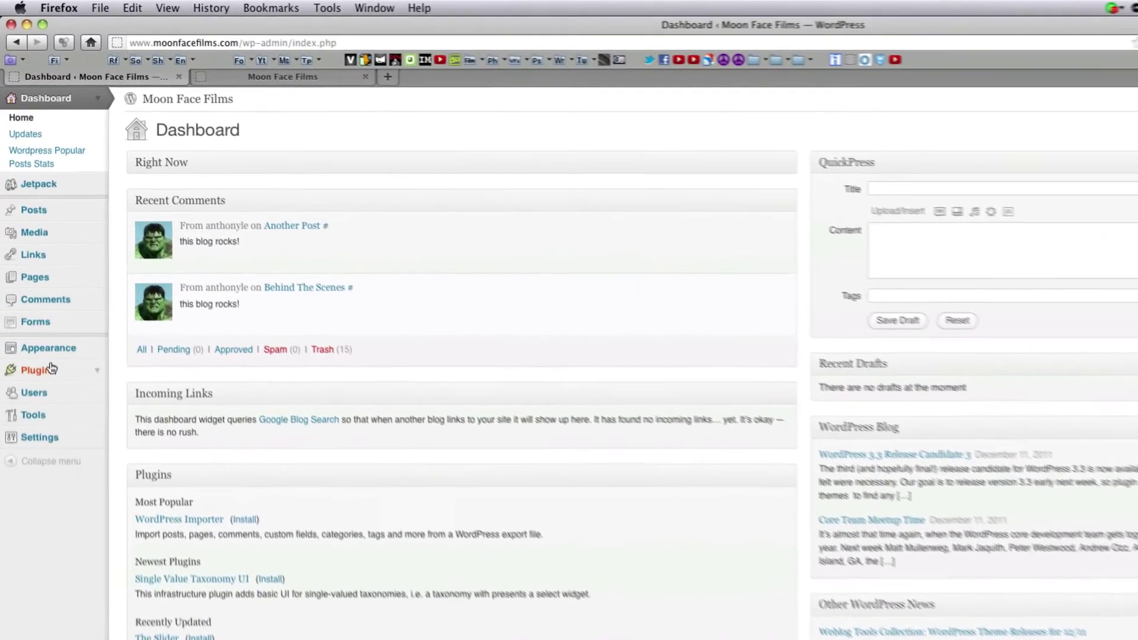
Check the plugin upload page, then open the Gravity Forms forms list
left_click(39, 326)
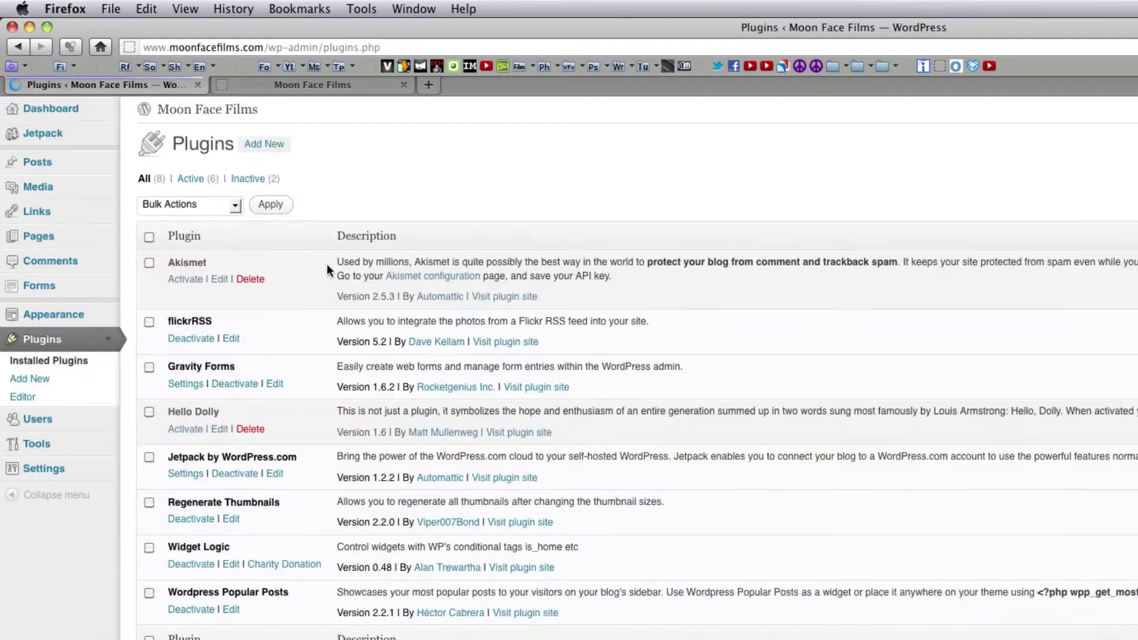
left_click(264, 145)
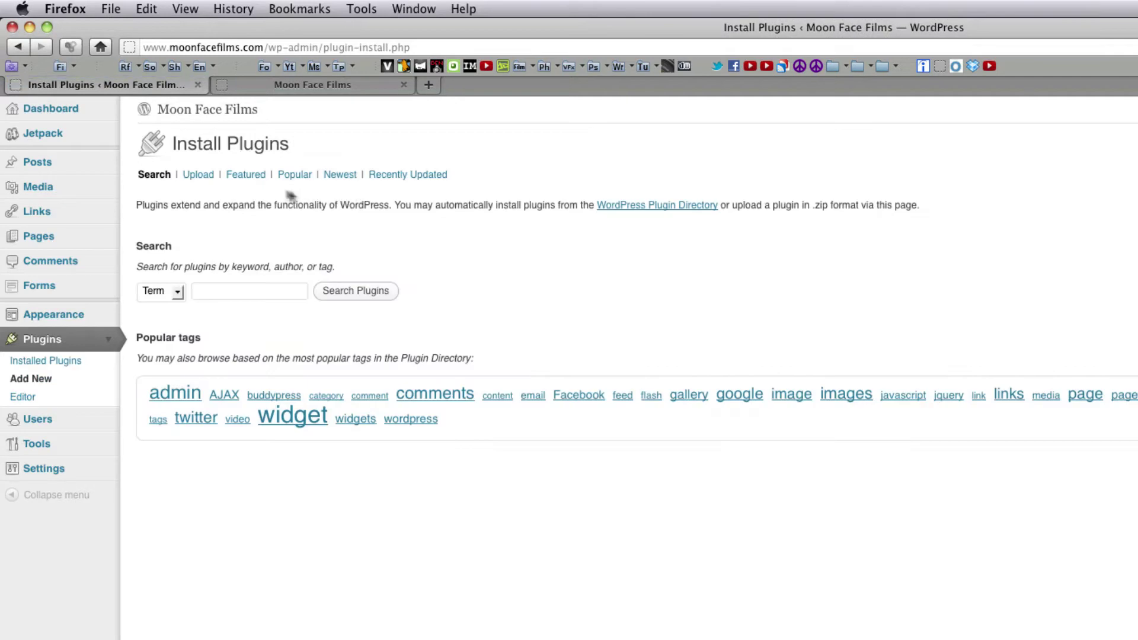
left_click(204, 175)
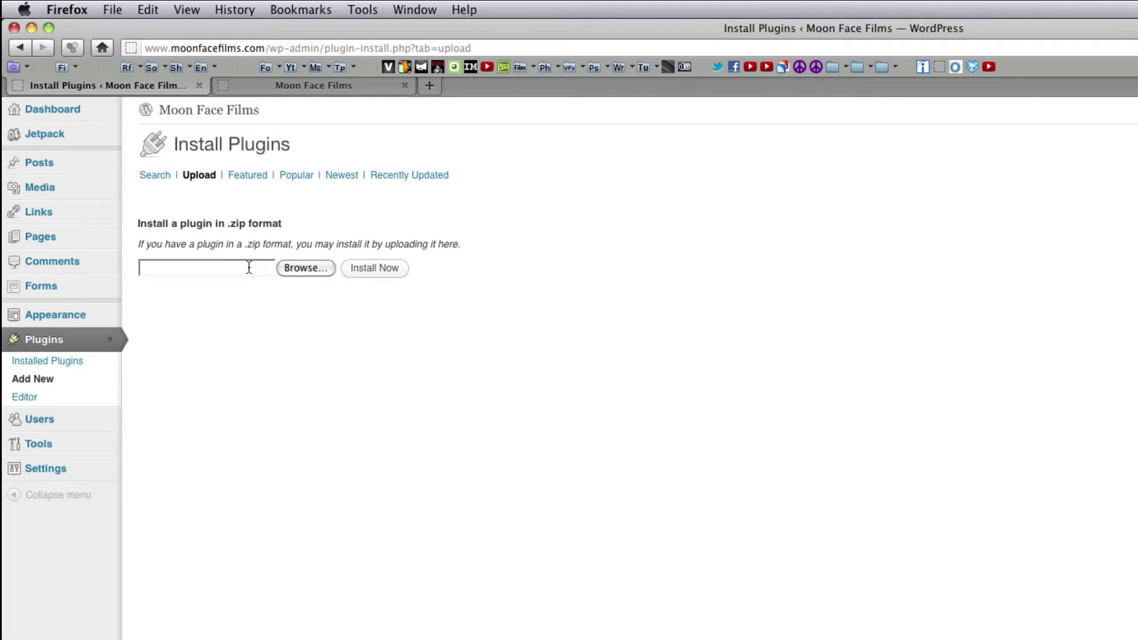
left_click(43, 287)
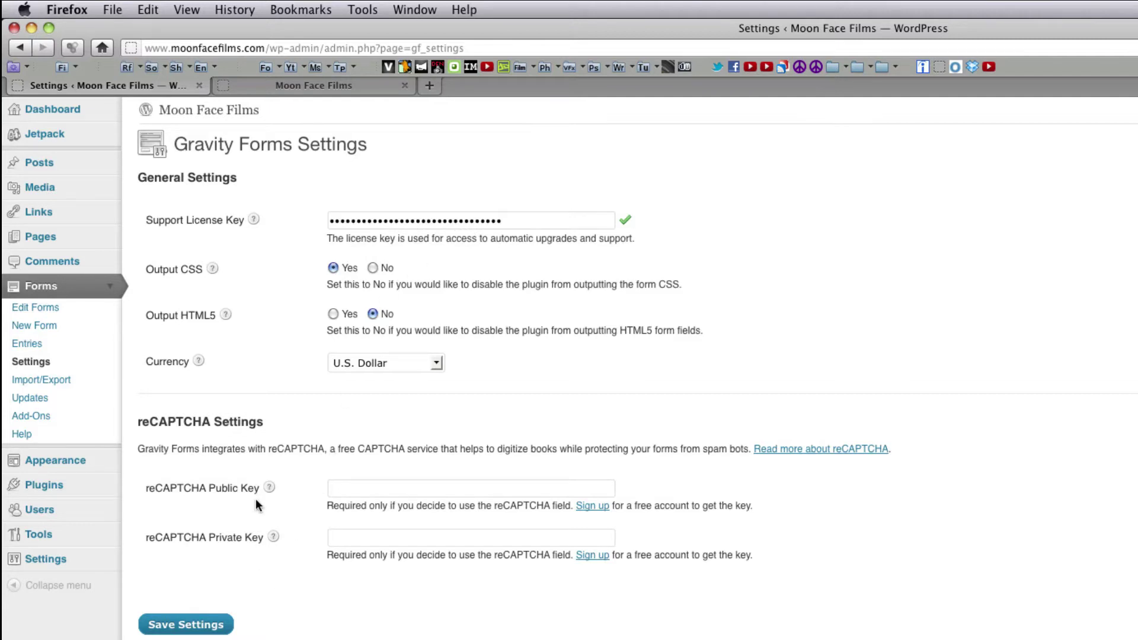
Create a new form and retitle it 'Photo Contest Form' in its settings
left_click(59, 329)
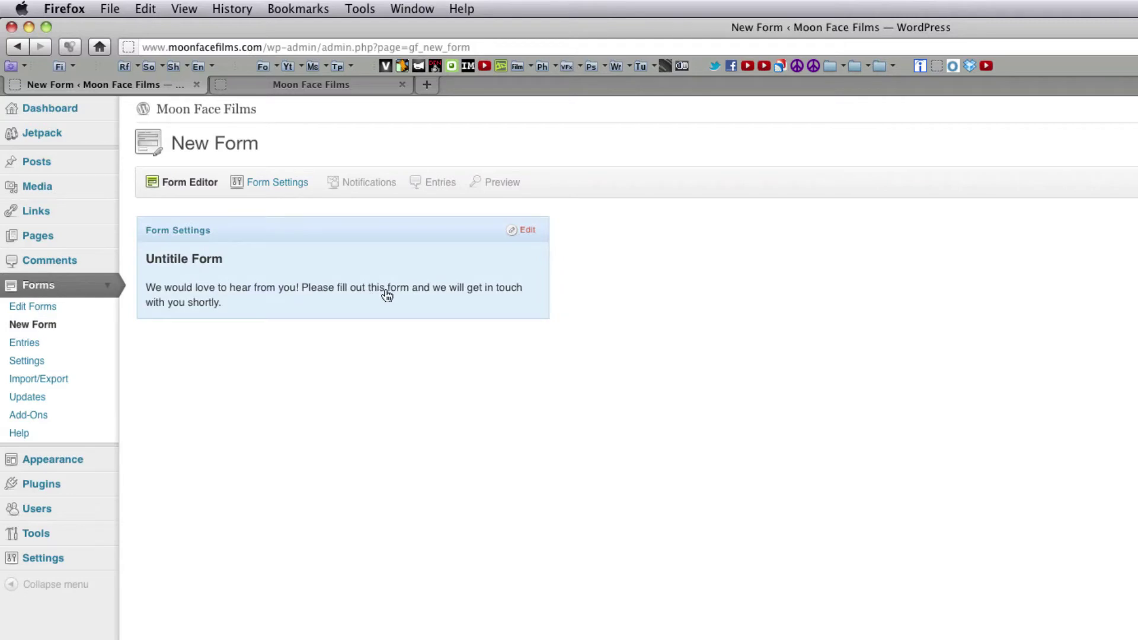
left_click(298, 289)
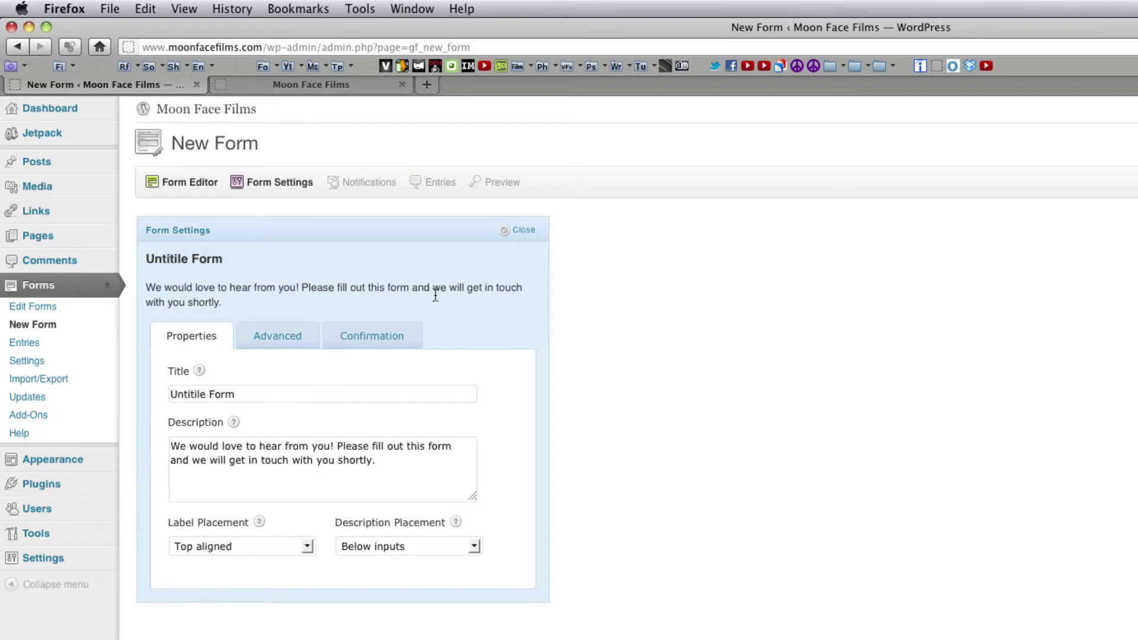
left_click_drag(243, 393, 112, 392)
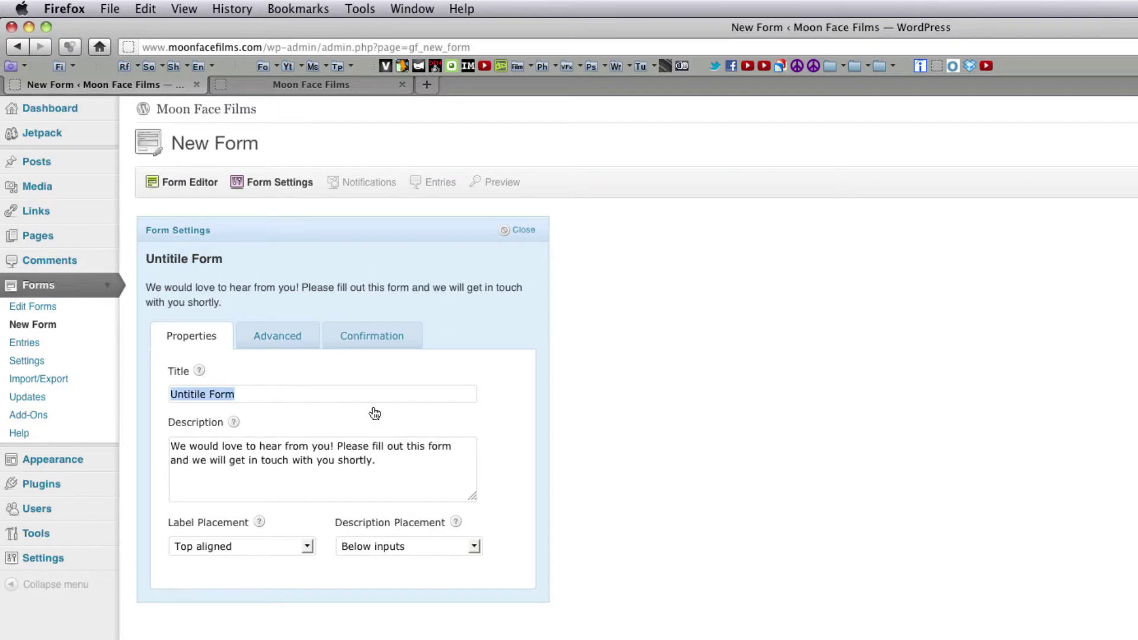
type("Pho")
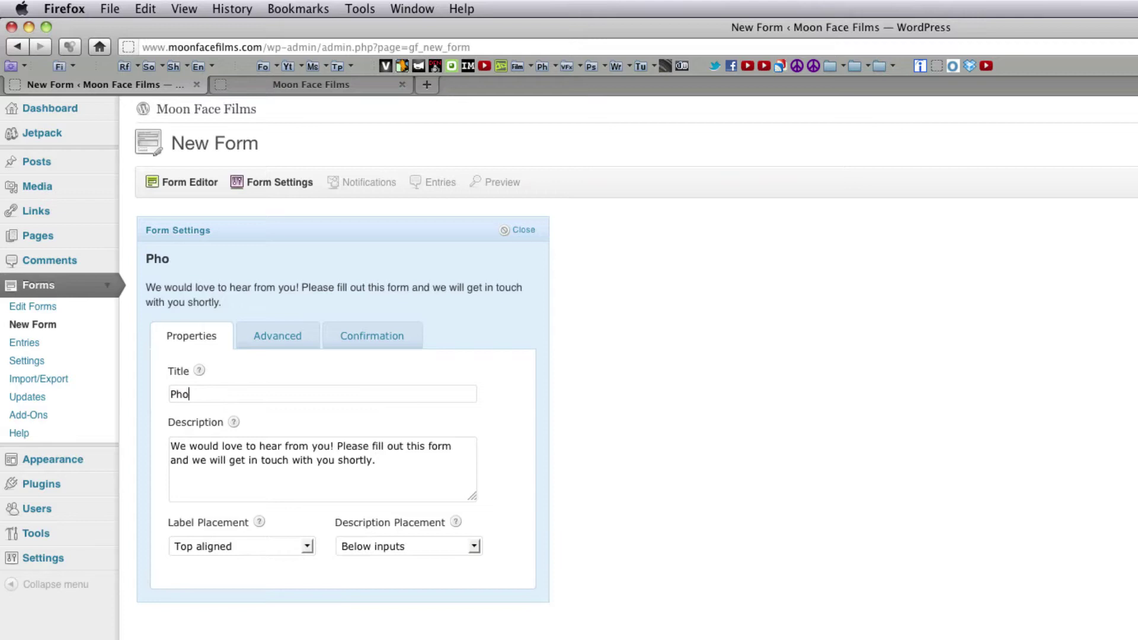
type("to Contest Fo")
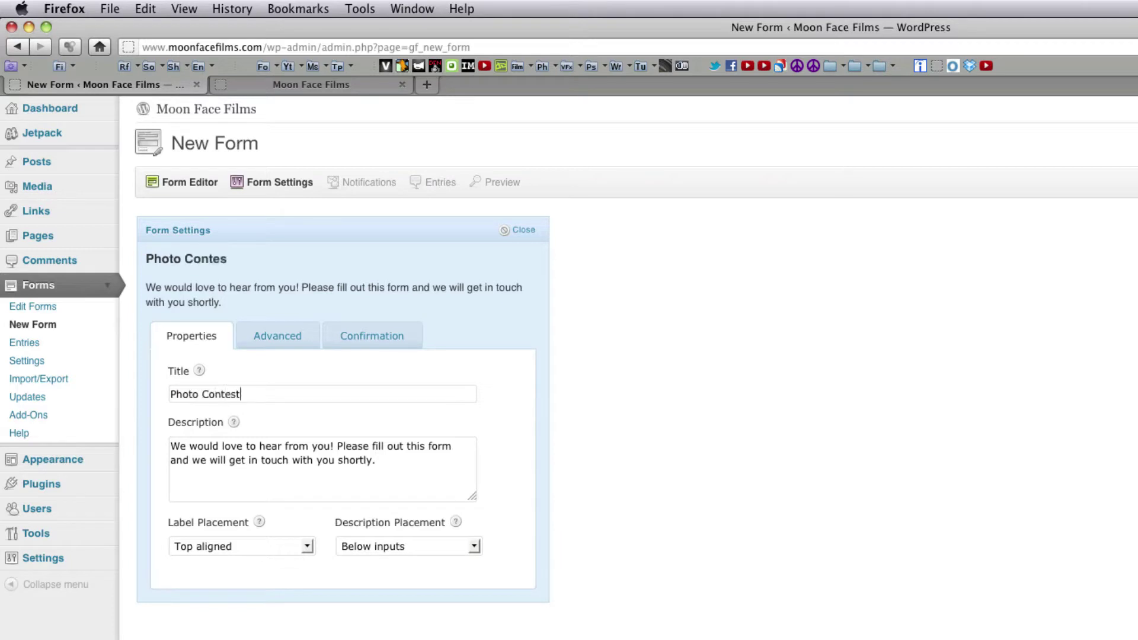
type("rm")
Limit the form to 100 entries with the message 'Limit reached.'
left_click(295, 345)
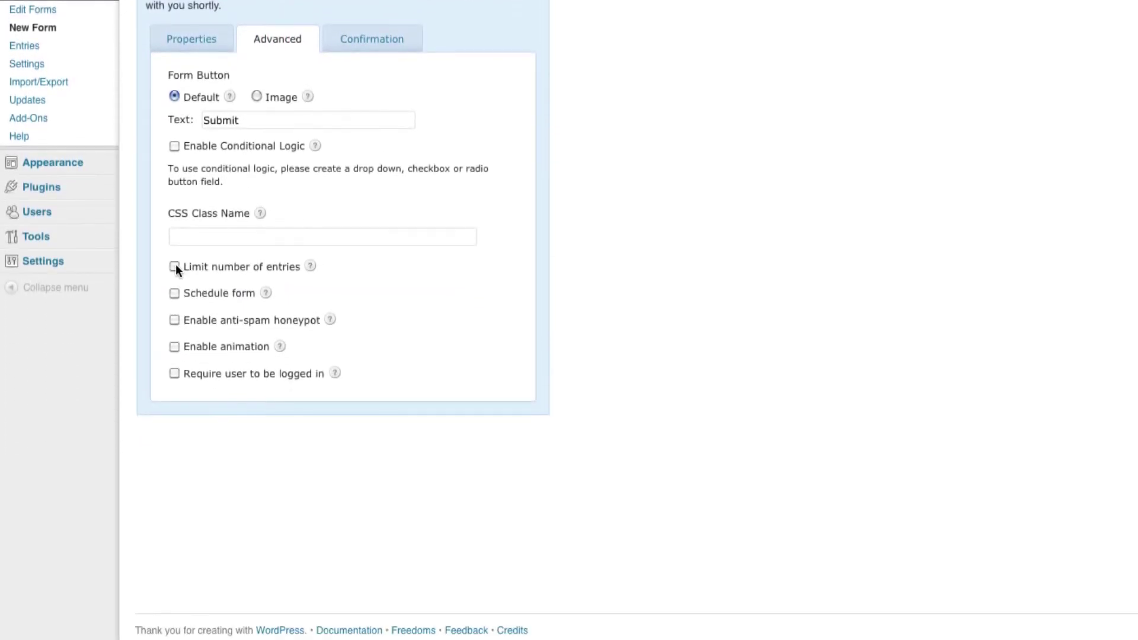
left_click(175, 267)
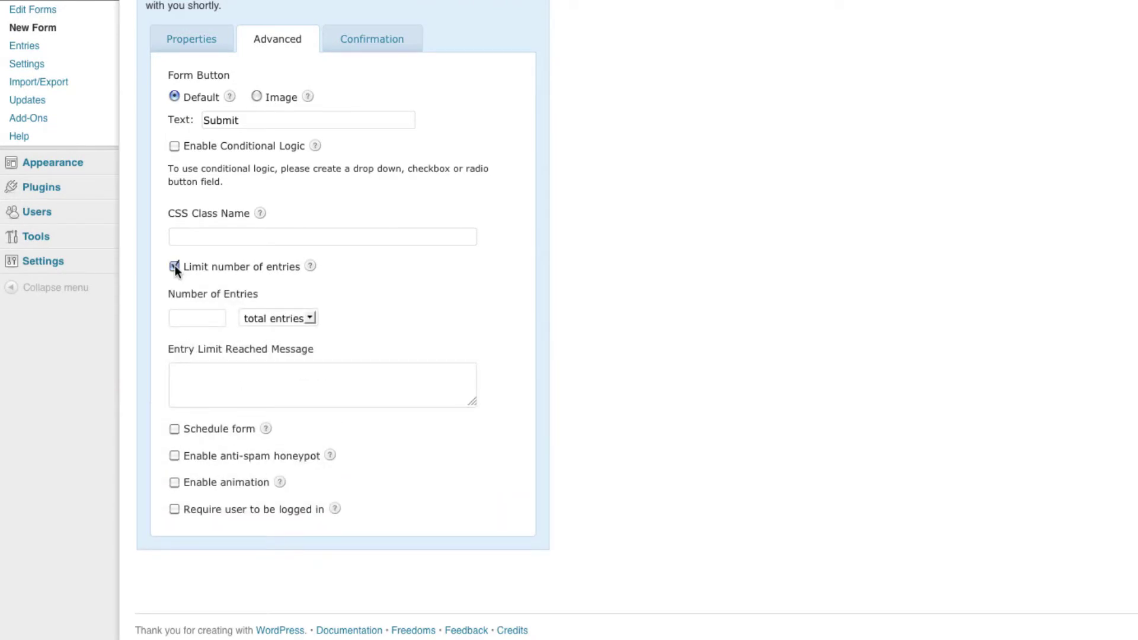
left_click(194, 319)
type("100")
left_click(211, 371)
type("Limit reached.")
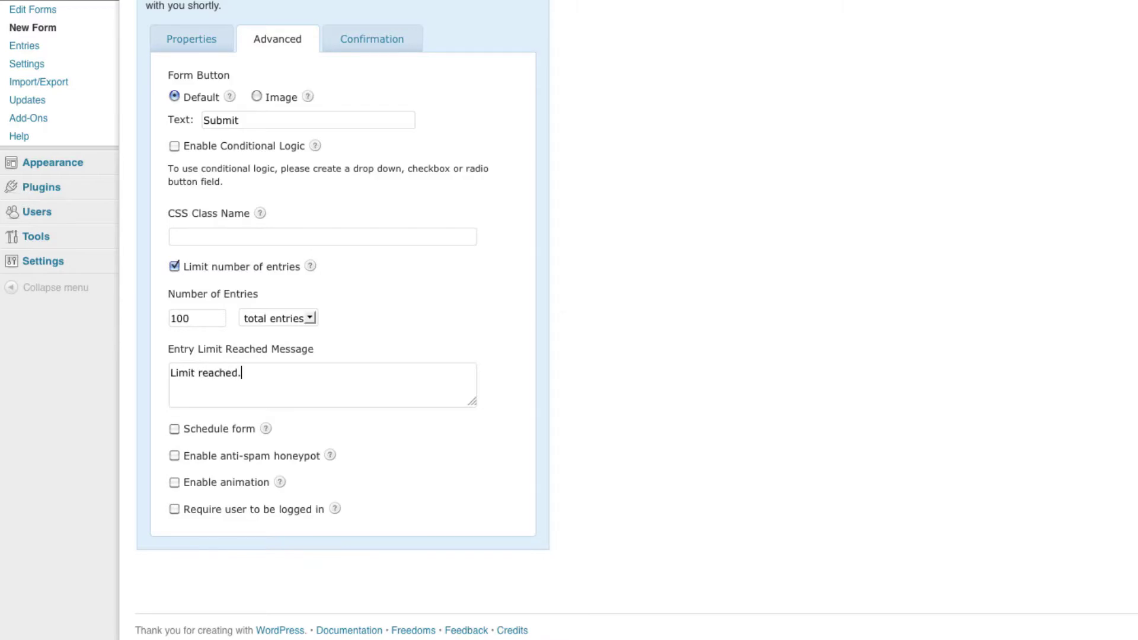
Schedule the form to run from December 11 to December 31, 2011
left_click(174, 428)
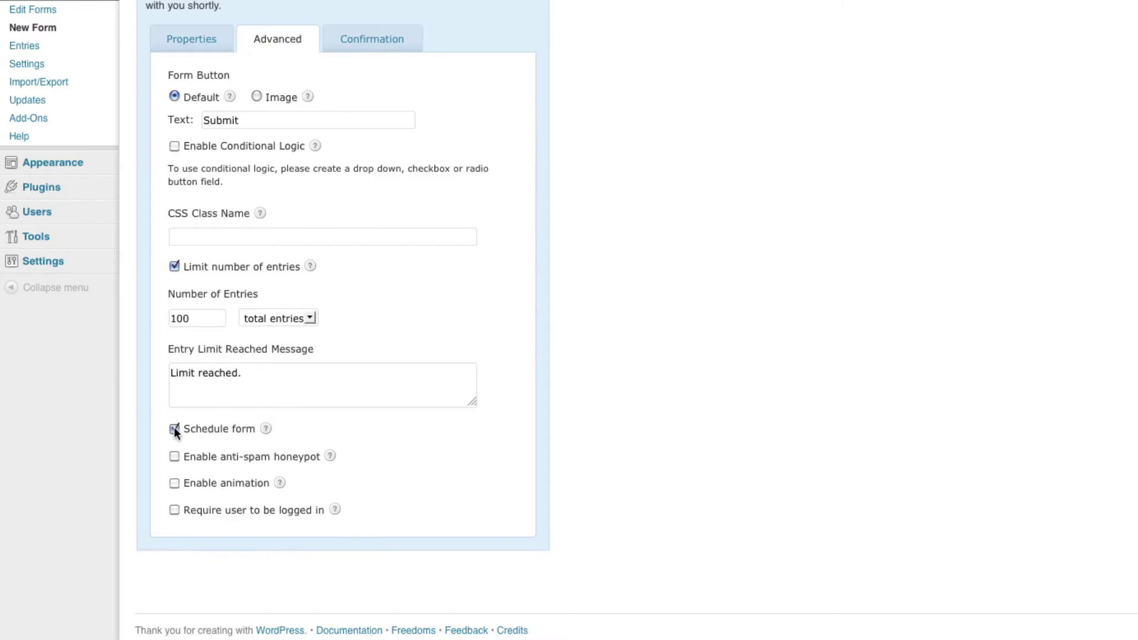
scroll(556, 309, "down", 3)
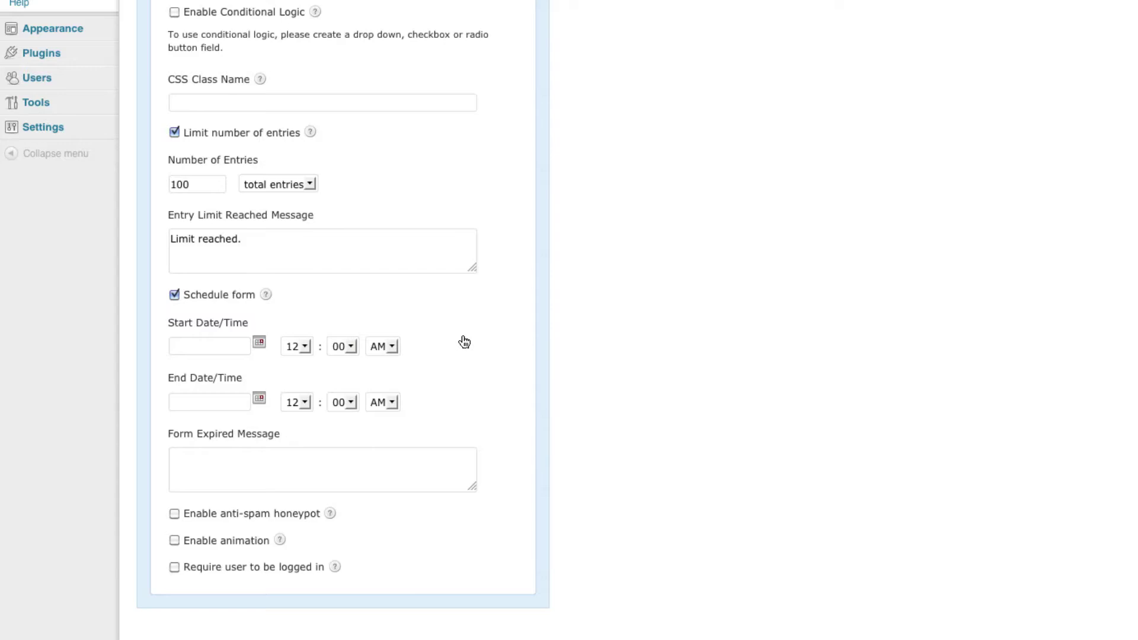
left_click(259, 342)
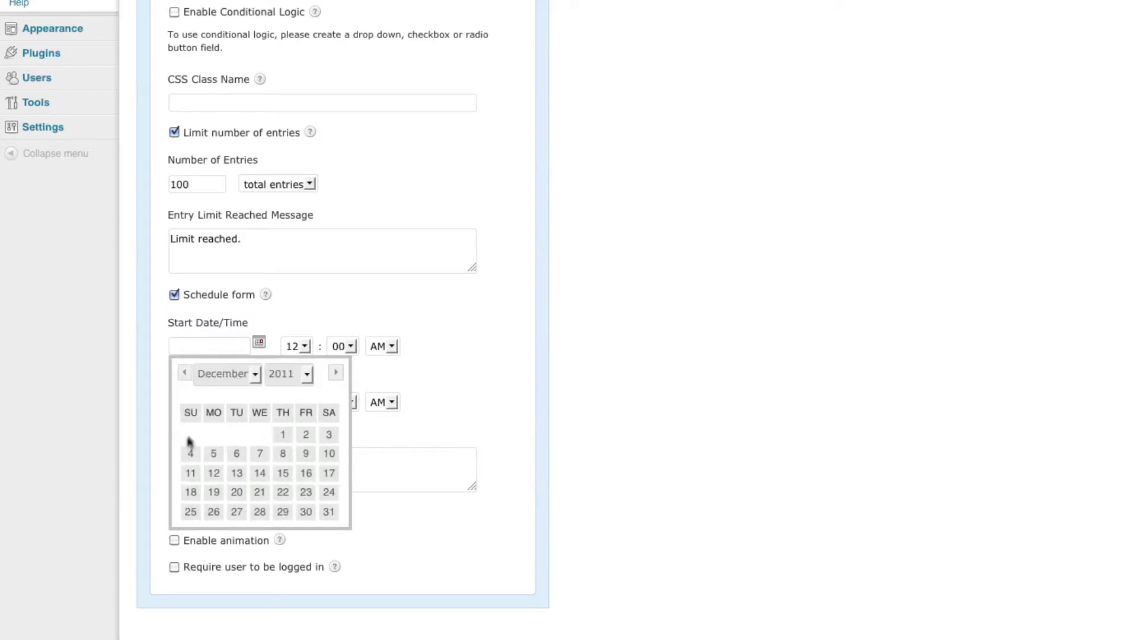
left_click(190, 473)
left_click(260, 401)
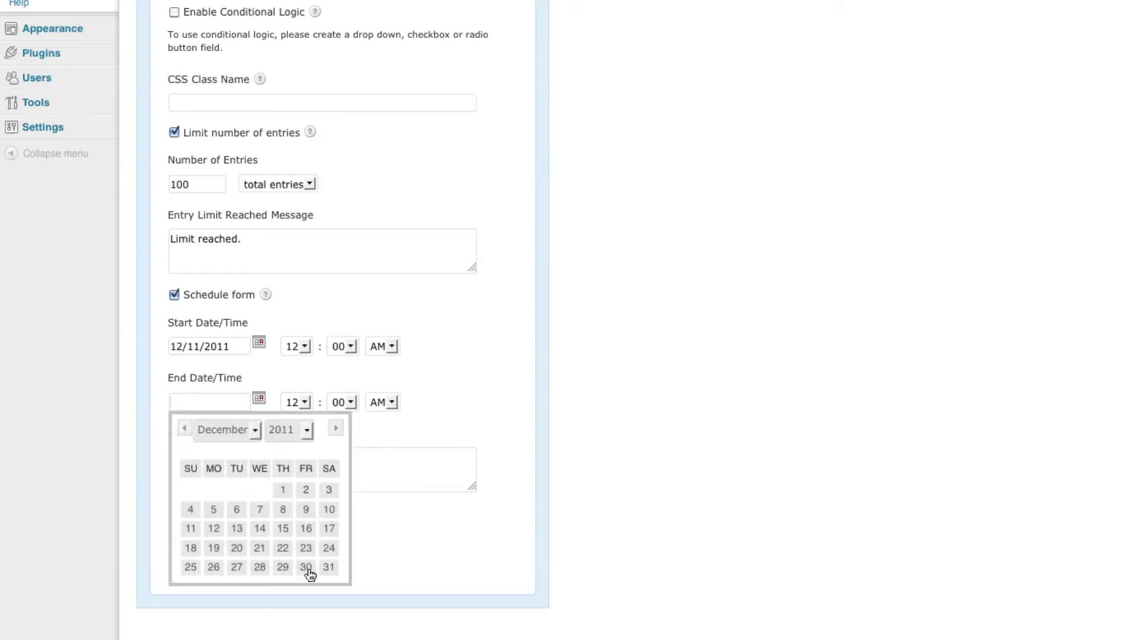
left_click(328, 569)
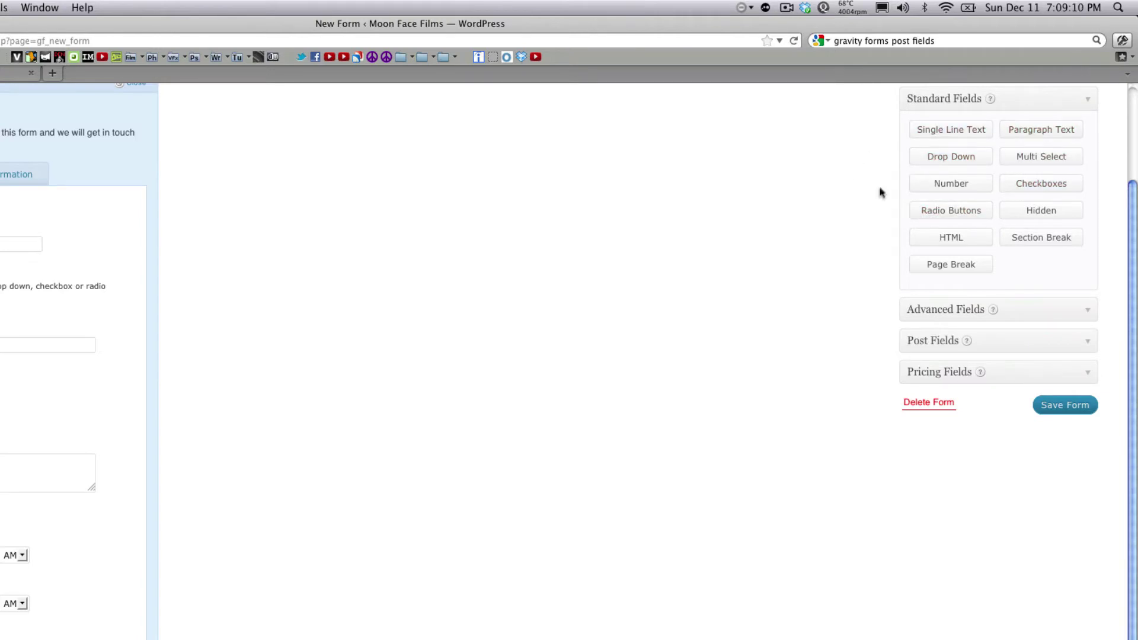
Expand the Advanced, Post and Pricing Fields groups to review the available field types
left_click(907, 308)
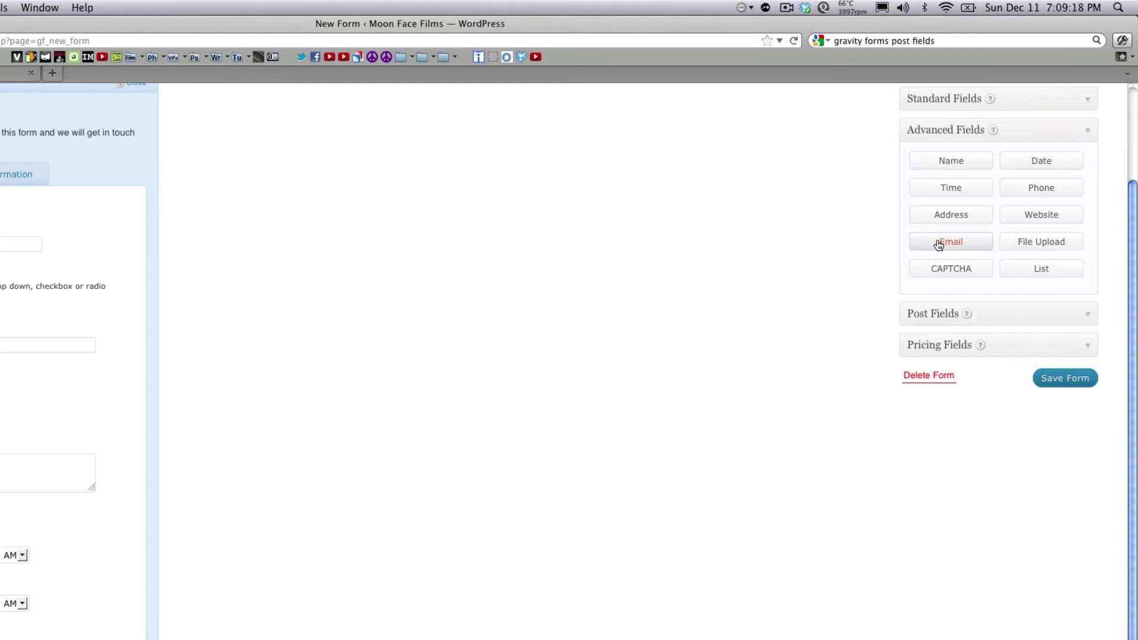
left_click(922, 317)
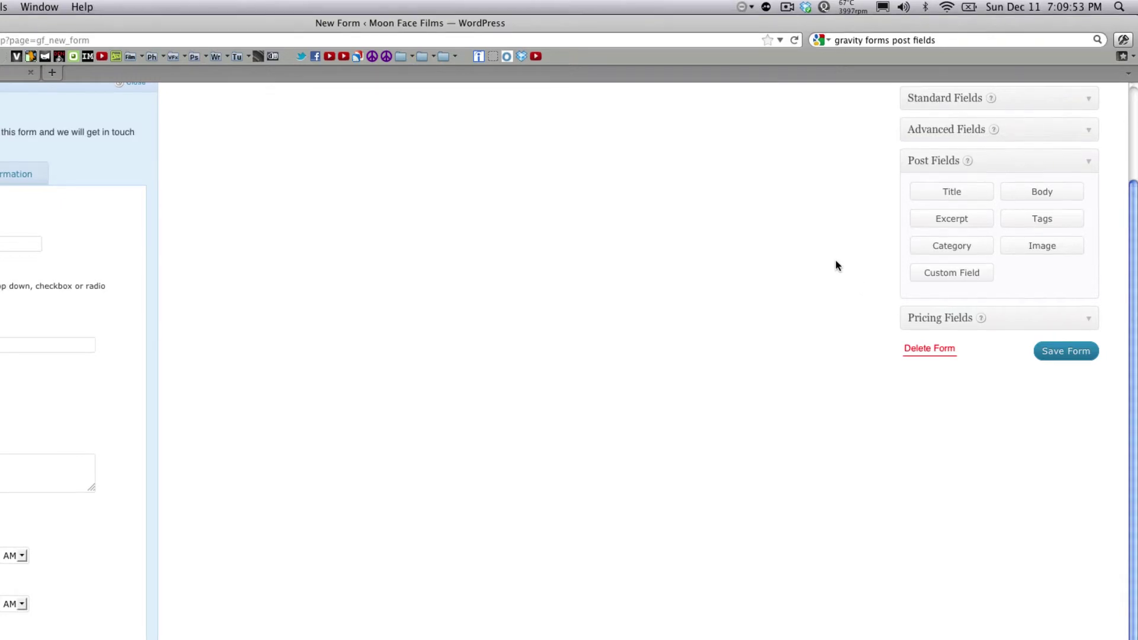
left_click(913, 318)
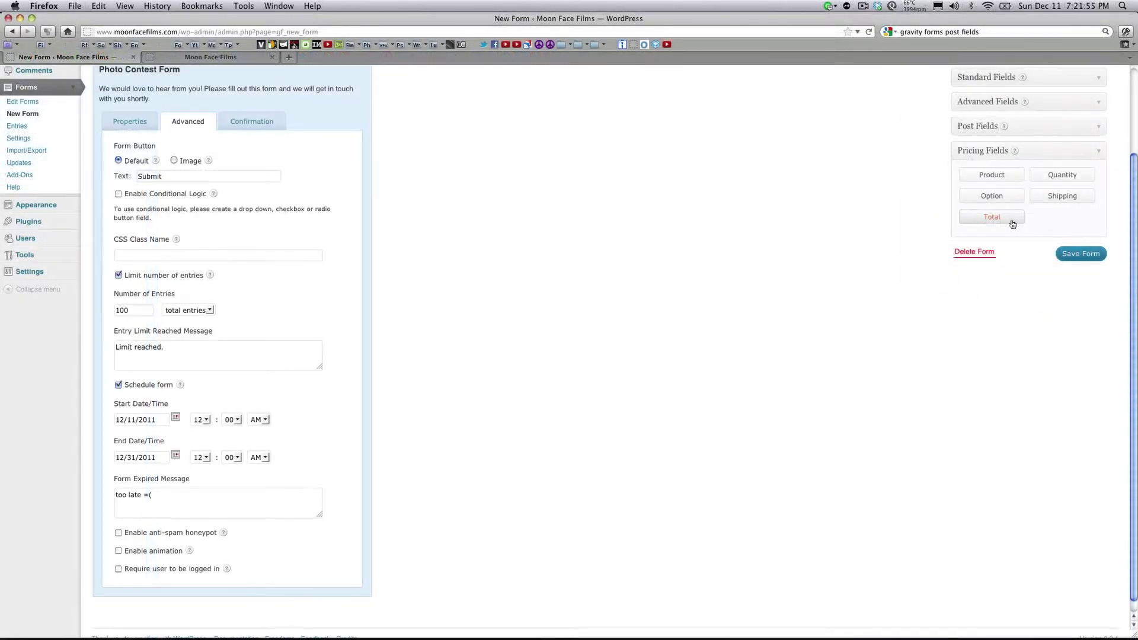
Add Name, Email and Phone fields to the form
scroll(1012, 224, "up", 3)
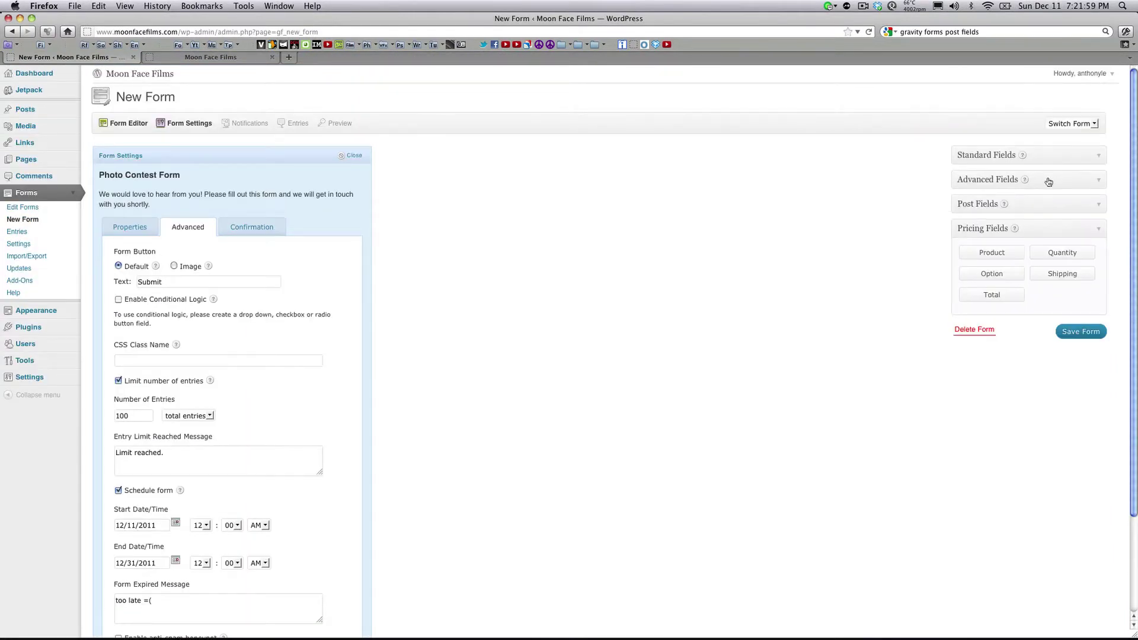
left_click(1048, 182)
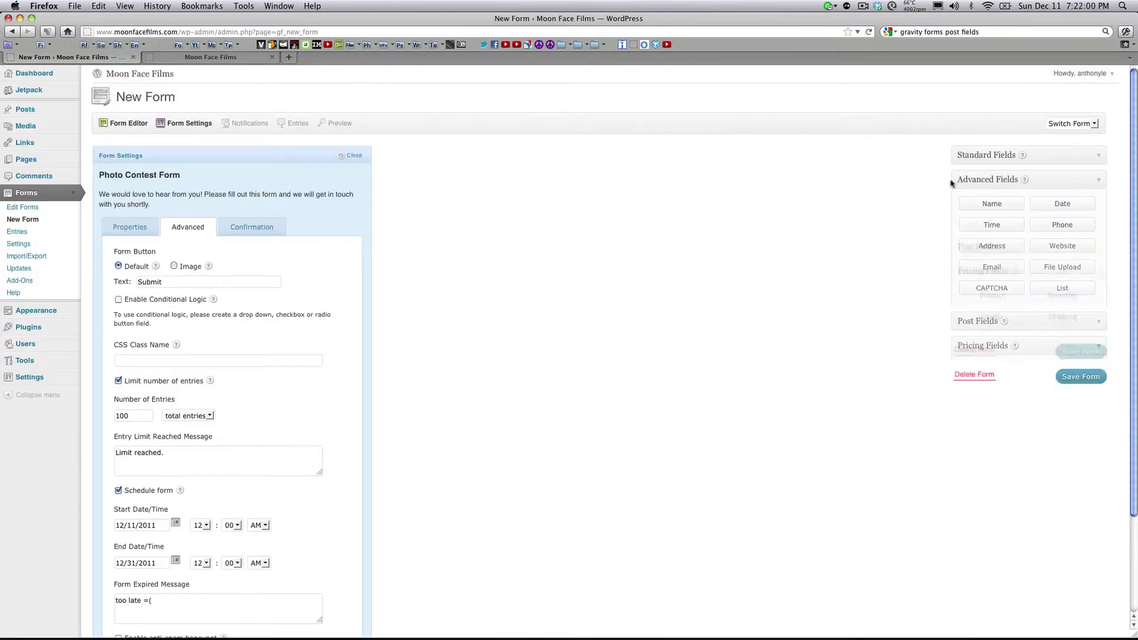
left_click(992, 204)
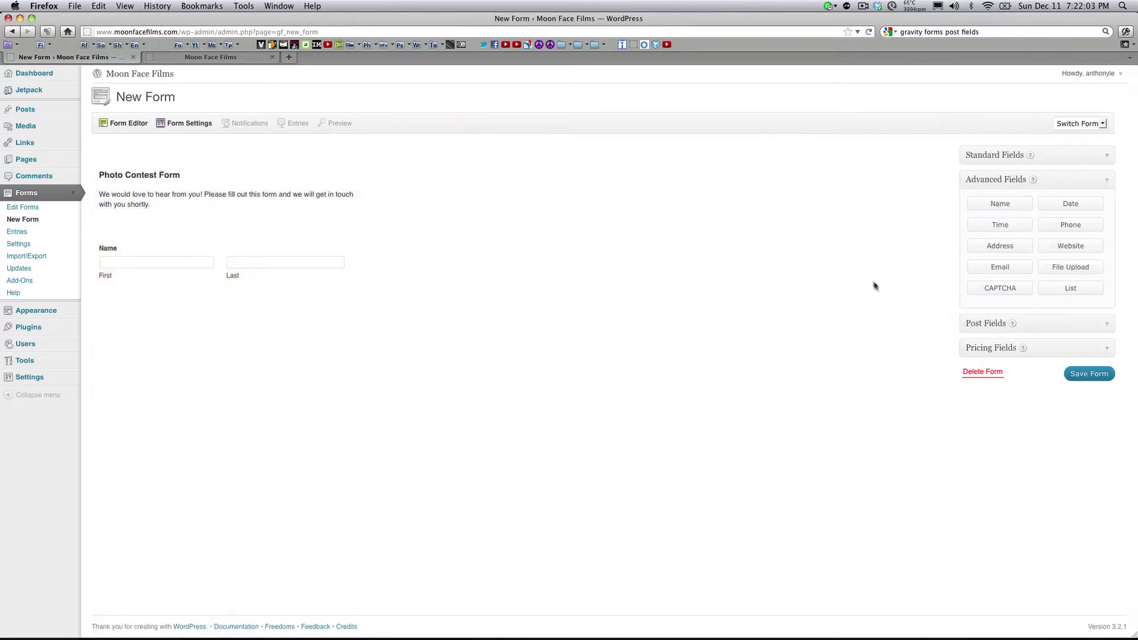
left_click(985, 268)
left_click(1066, 230)
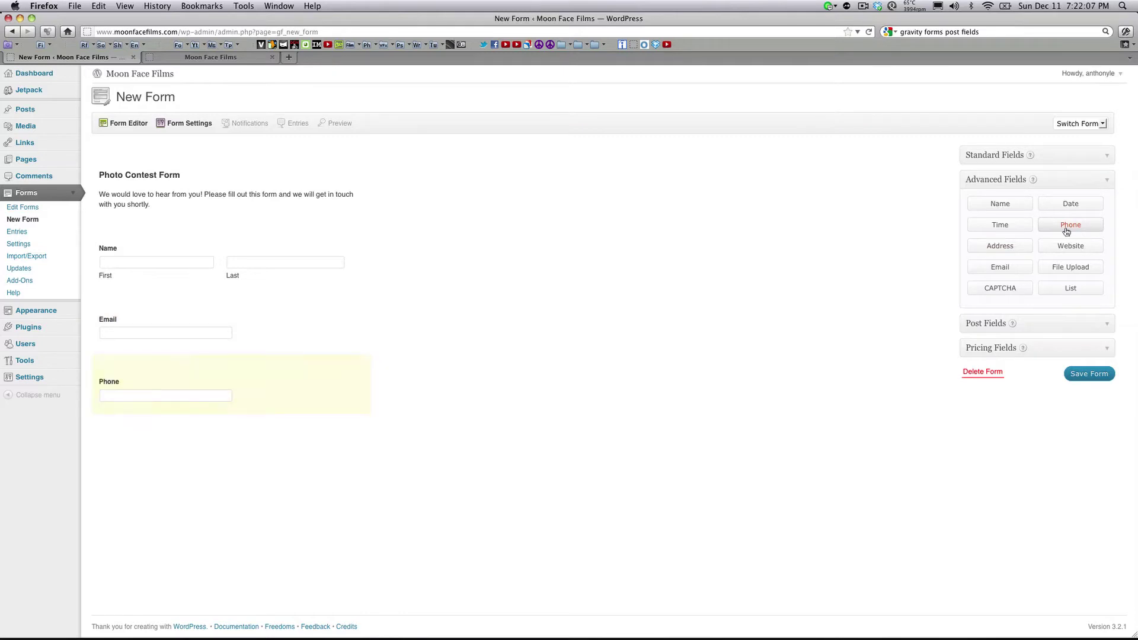
Make Name and Email required, with Email rejecting duplicate entries
left_click(240, 237)
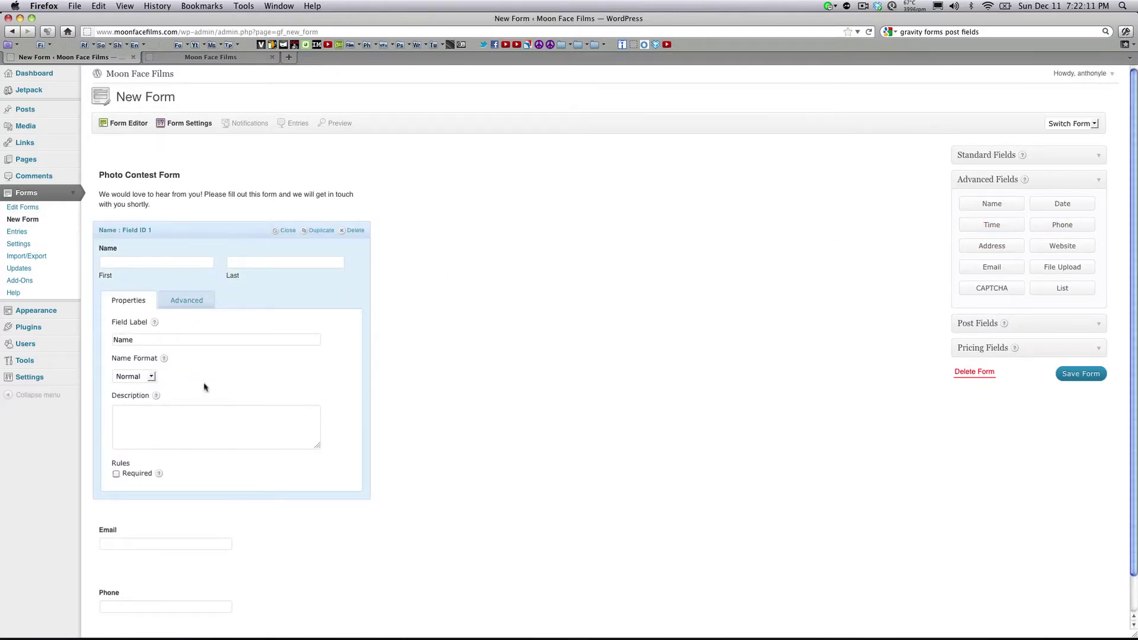
left_click(116, 473)
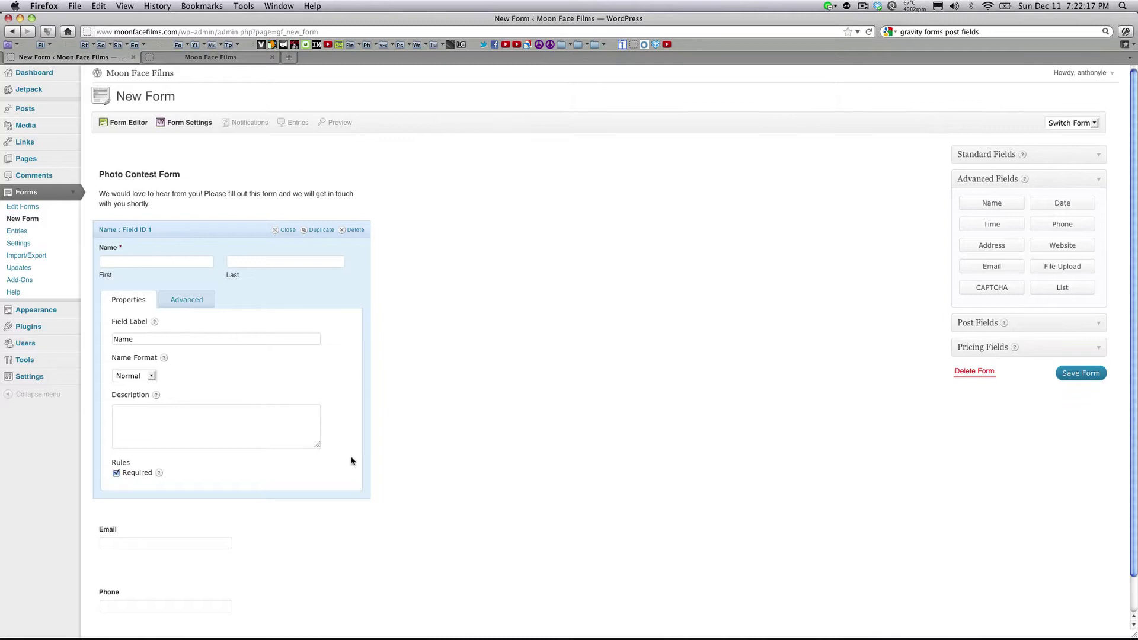
scroll(351, 462, "down", 1)
left_click(363, 498)
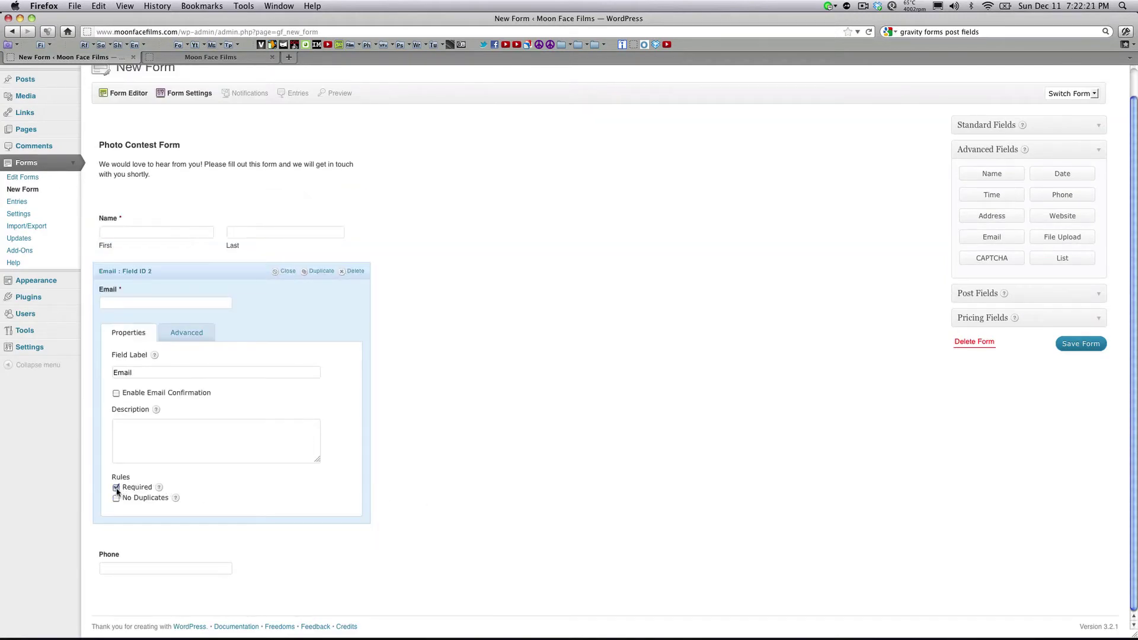
left_click(116, 488)
left_click(117, 499)
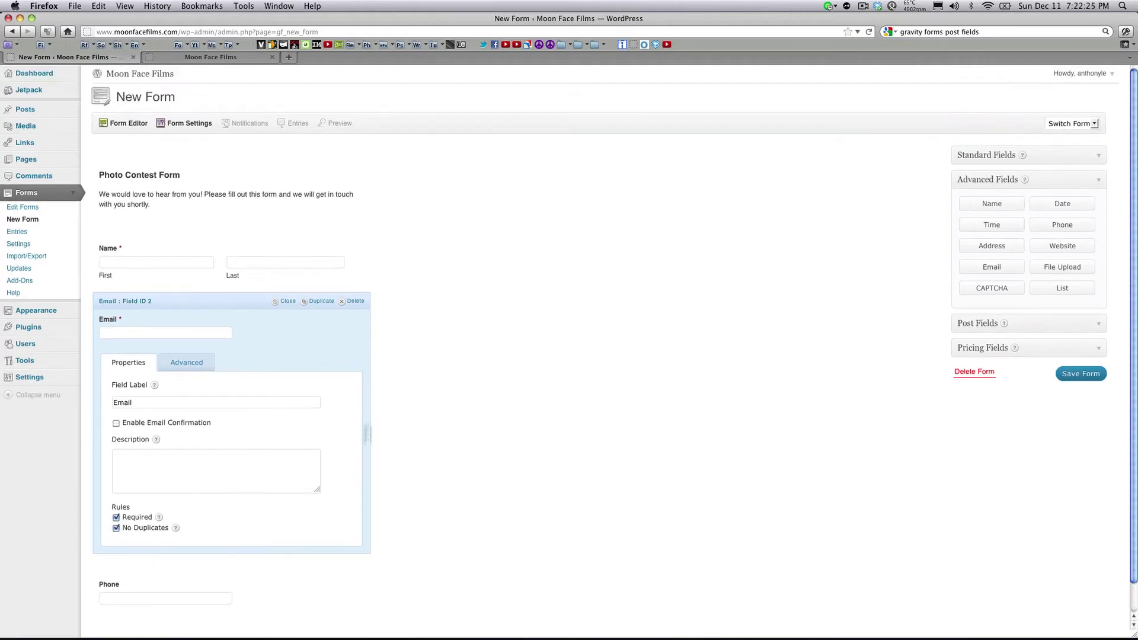
Collapse the Email settings and drag the Email field below Phone
left_click(288, 302)
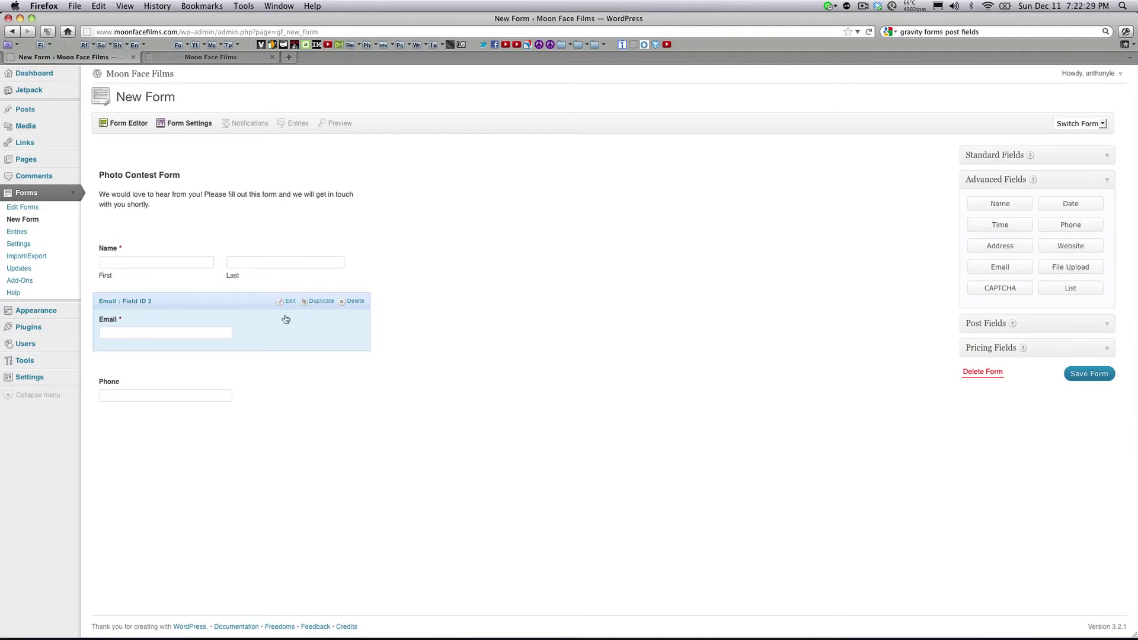
left_click_drag(286, 320, 258, 236)
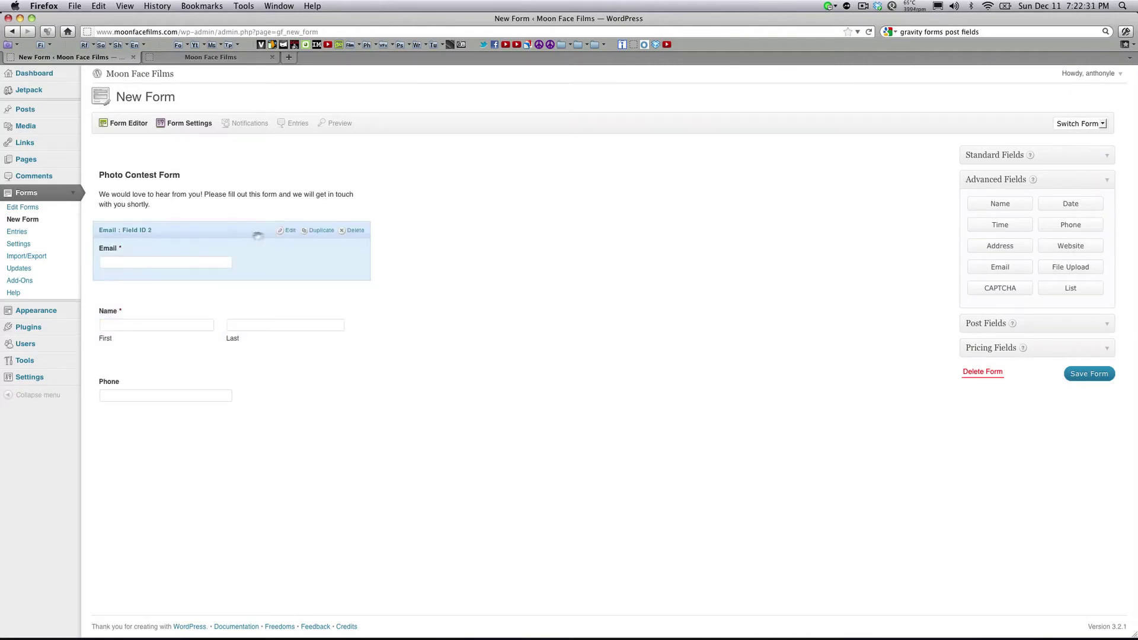
left_click_drag(226, 272, 201, 325)
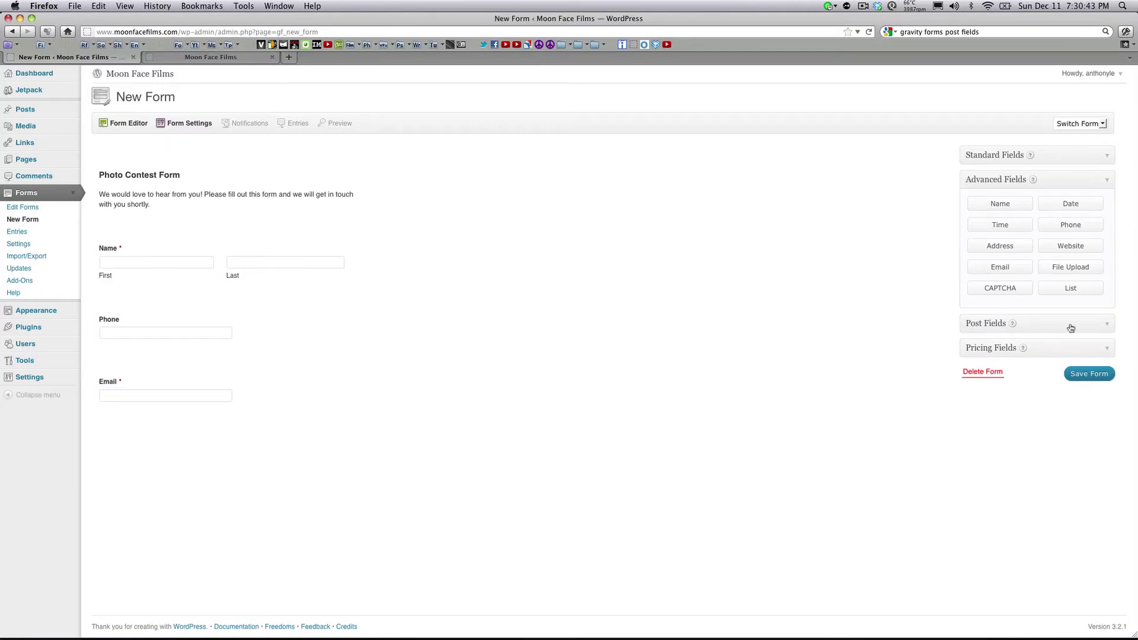
Add a Post Image field with Title, Caption and Description metadata, marked required
left_click(1070, 328)
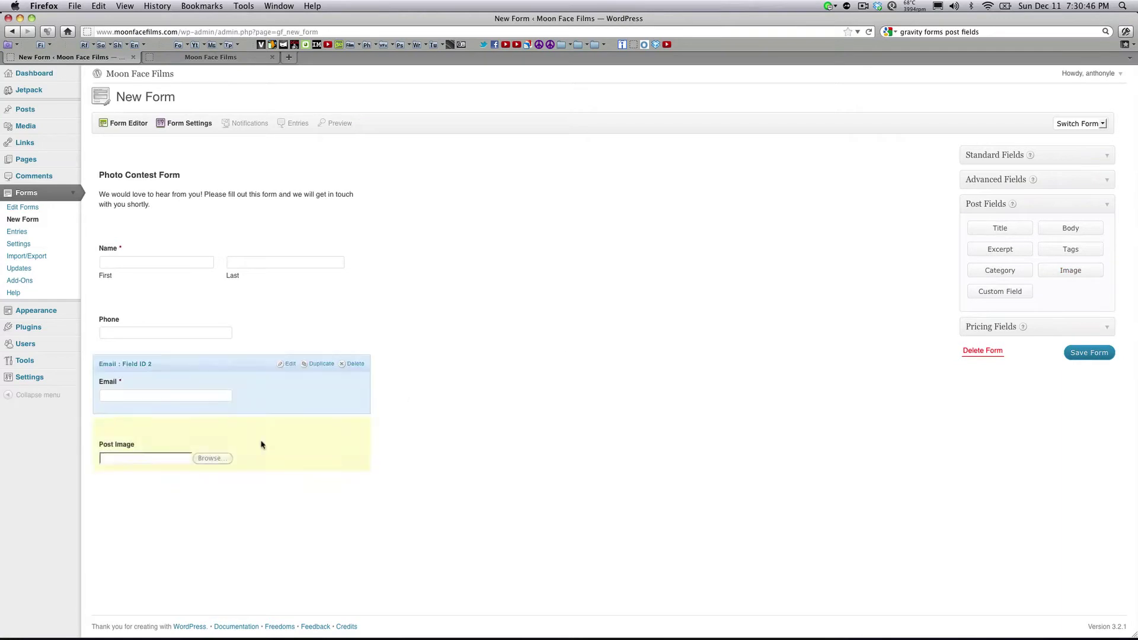
left_click(263, 443)
scroll(255, 449, "down", 5)
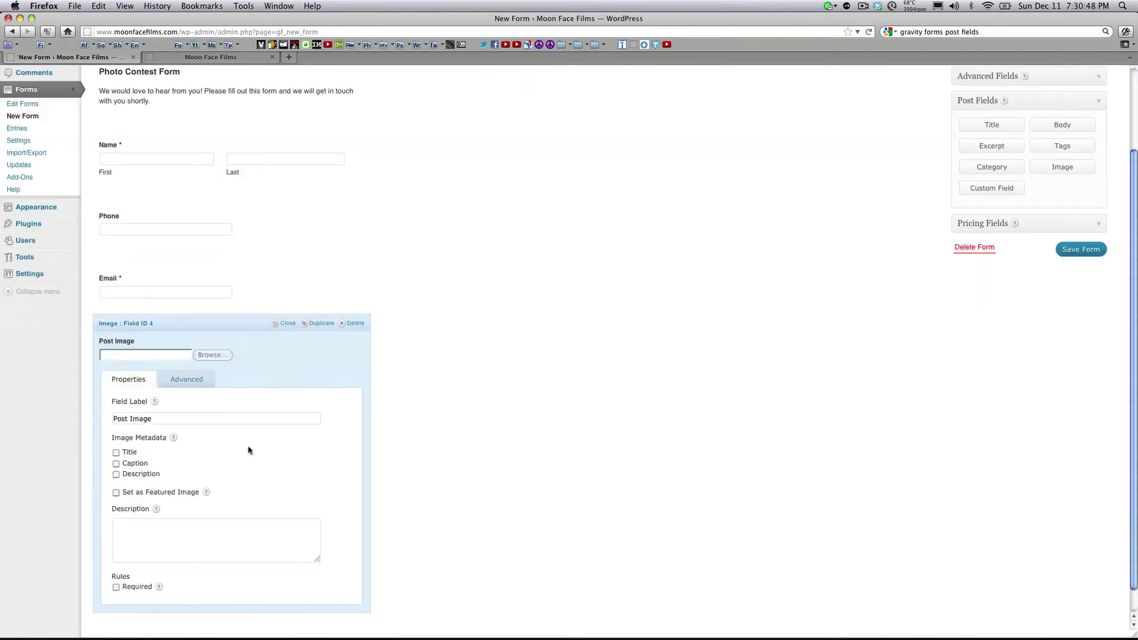
left_click(116, 427)
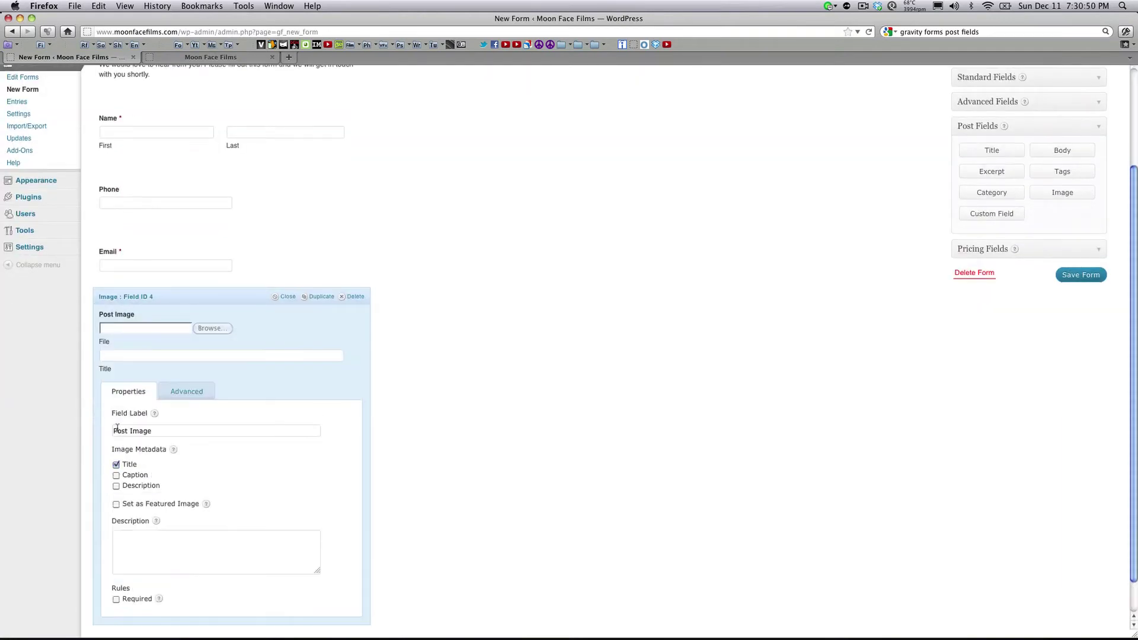
left_click(116, 474)
left_click(116, 513)
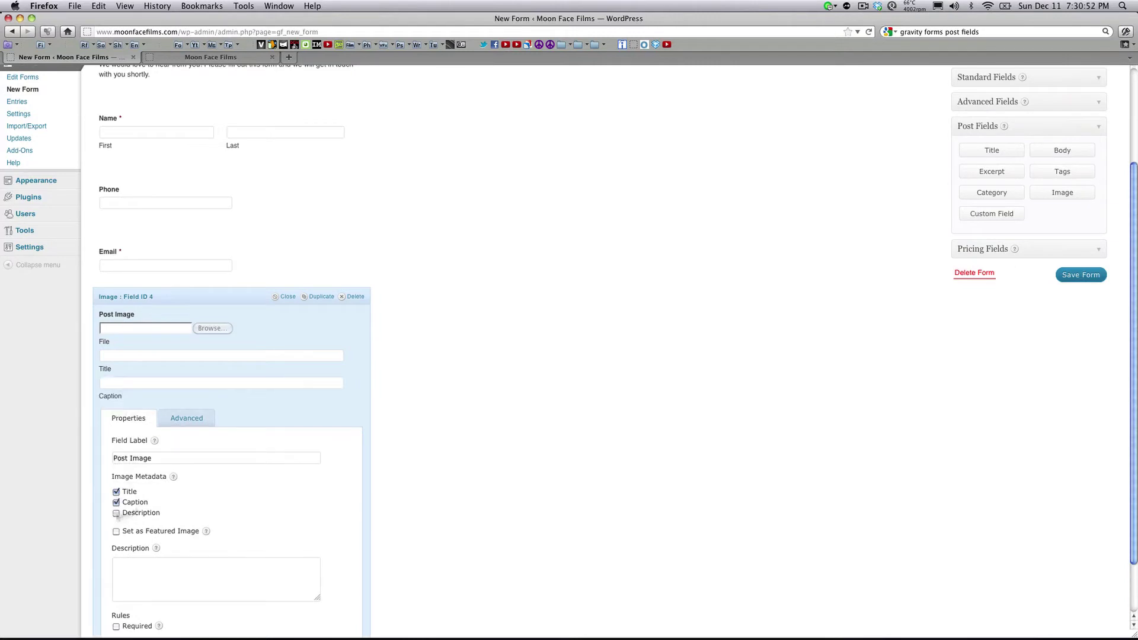
scroll(275, 468, "down", 3)
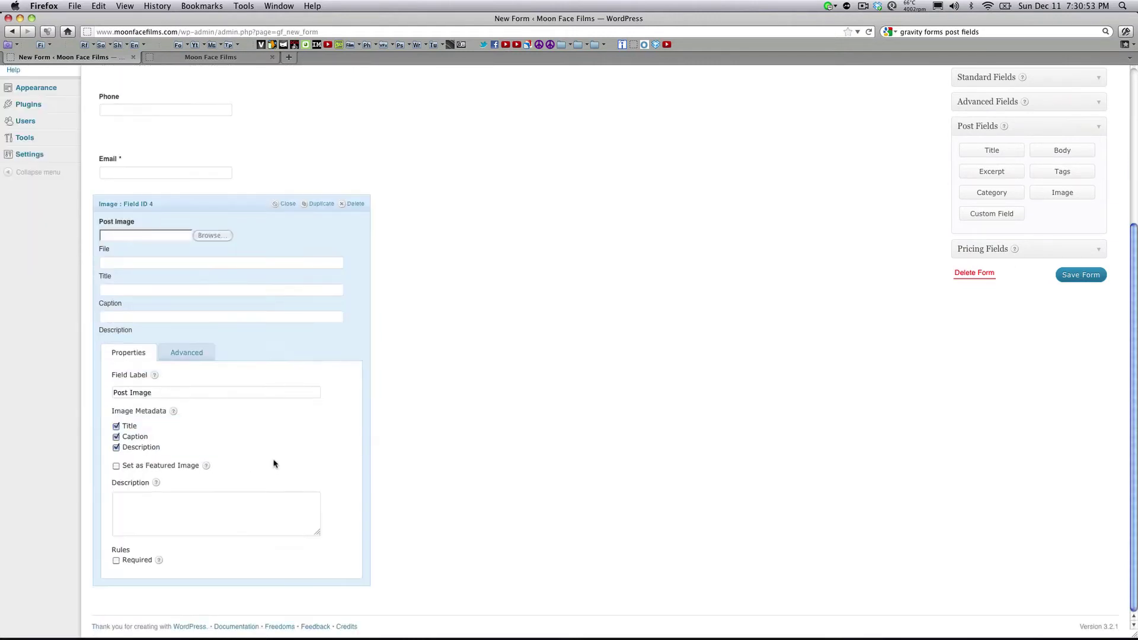
left_click(116, 562)
scroll(683, 333, "up", 5)
scroll(683, 333, "up", 2)
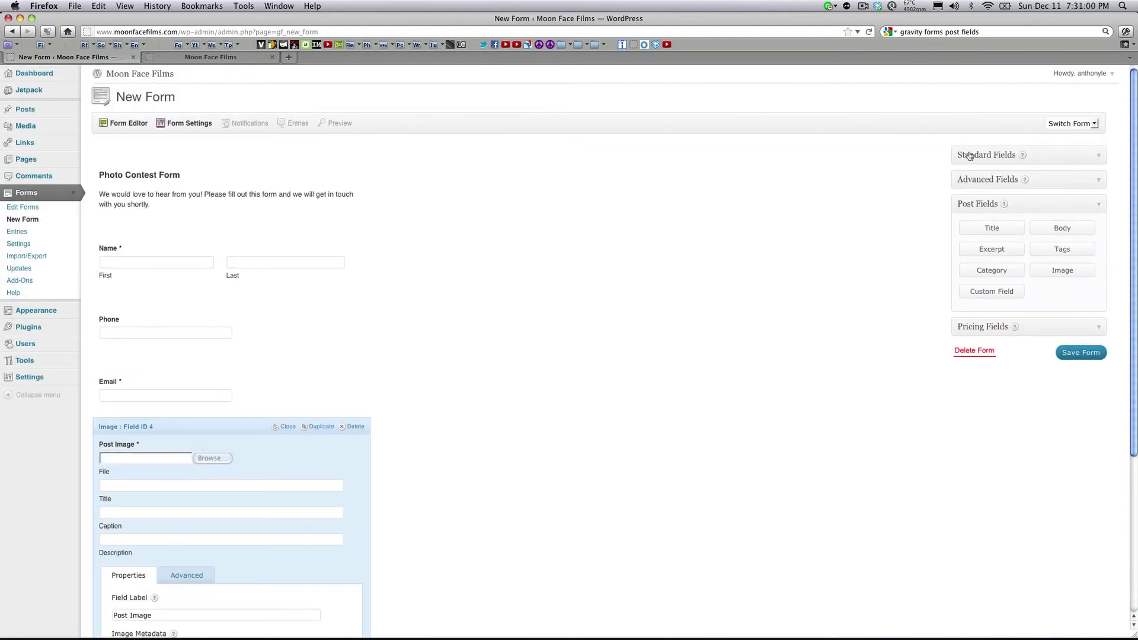
Add a Drop Down field with conditional logic enabled, followed by a Radio Buttons field
left_click(969, 156)
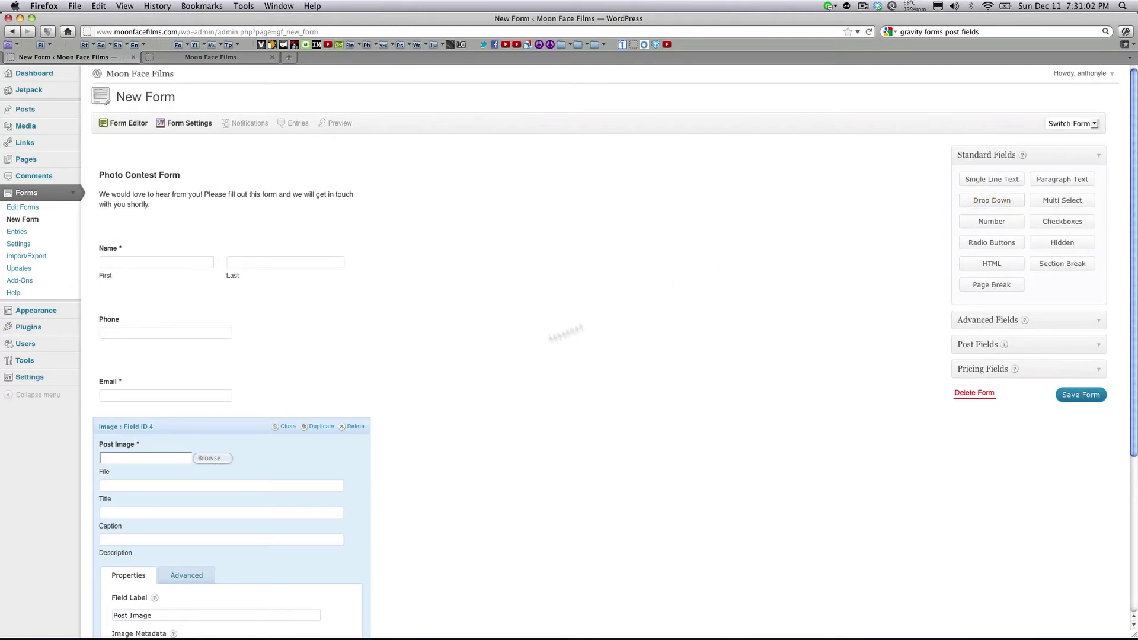
left_click(288, 426)
scroll(279, 471, "down", 1)
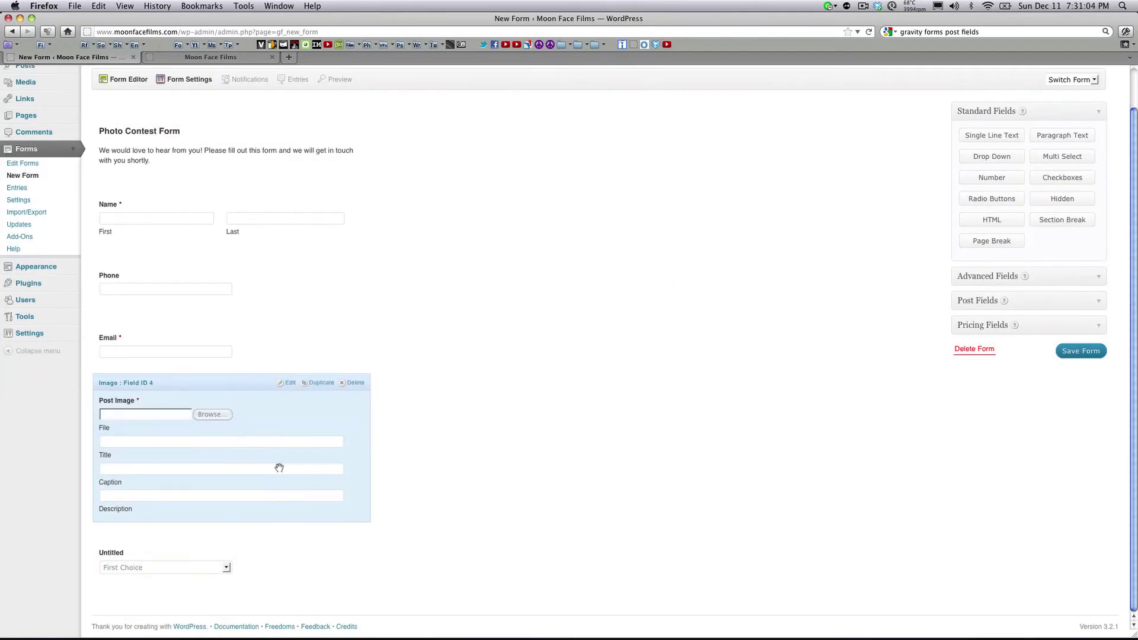
left_click(224, 538)
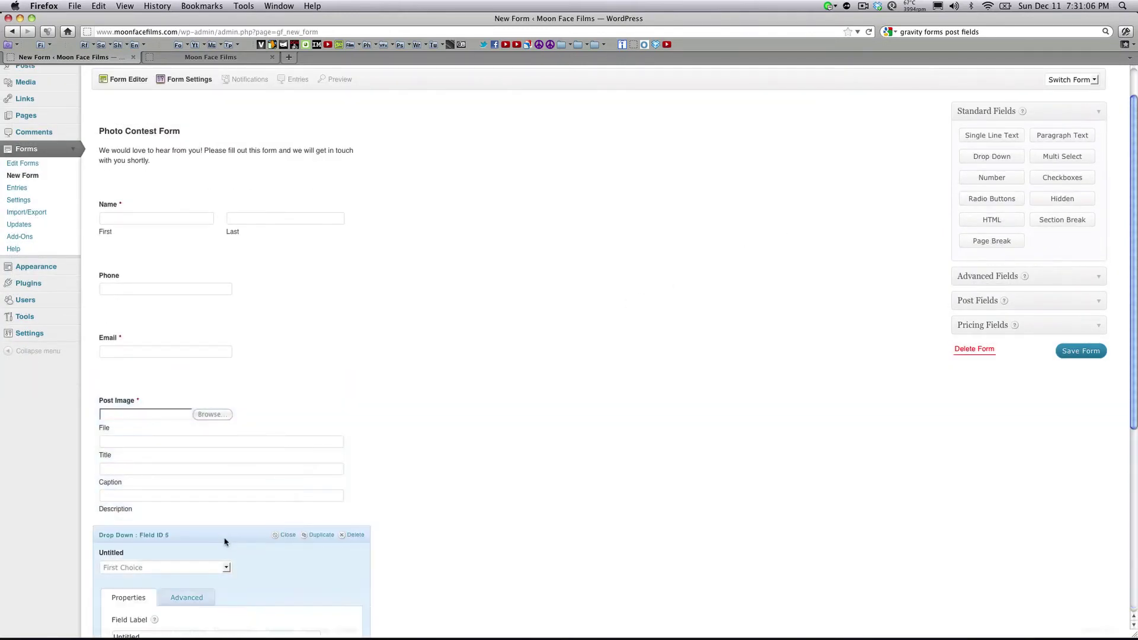
scroll(229, 538, "down", 5)
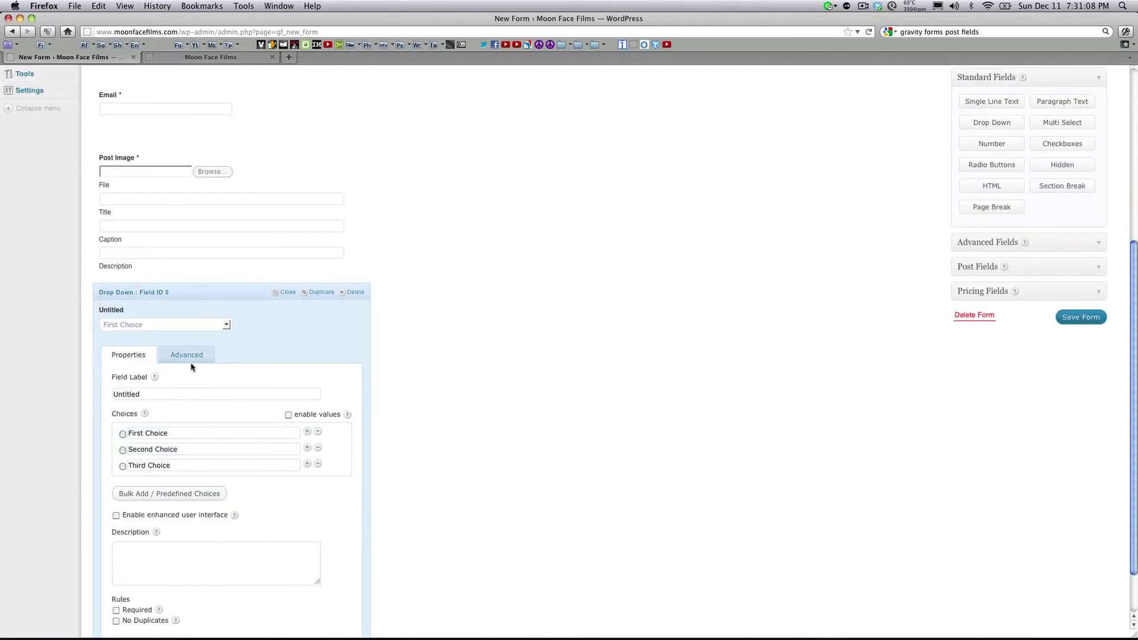
left_click(188, 356)
scroll(202, 515, "down", 1)
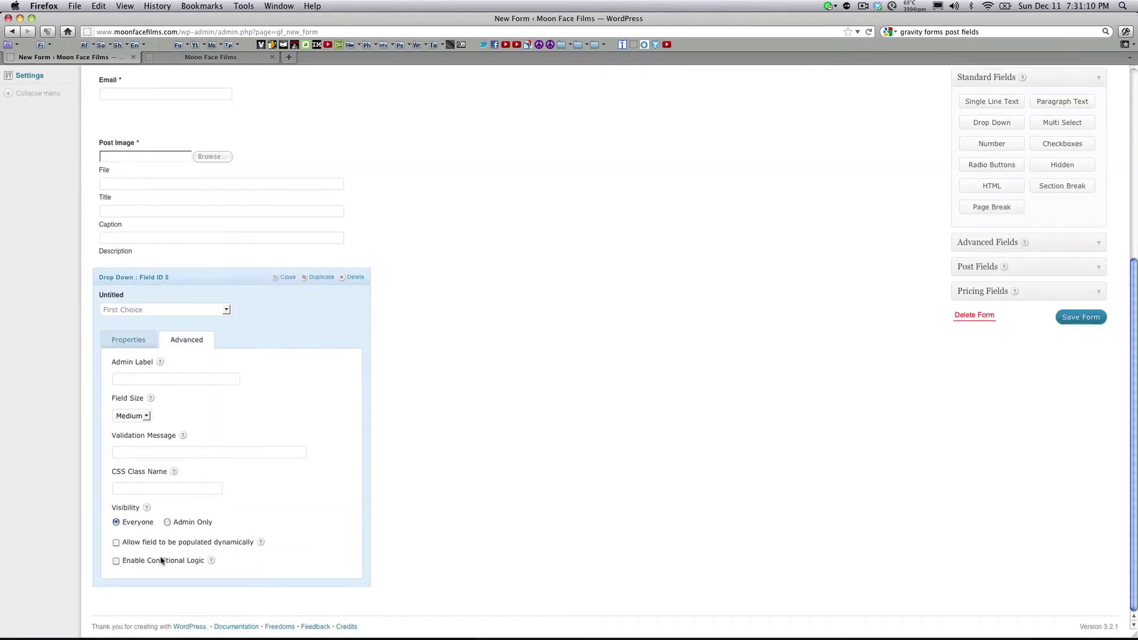
left_click(116, 561)
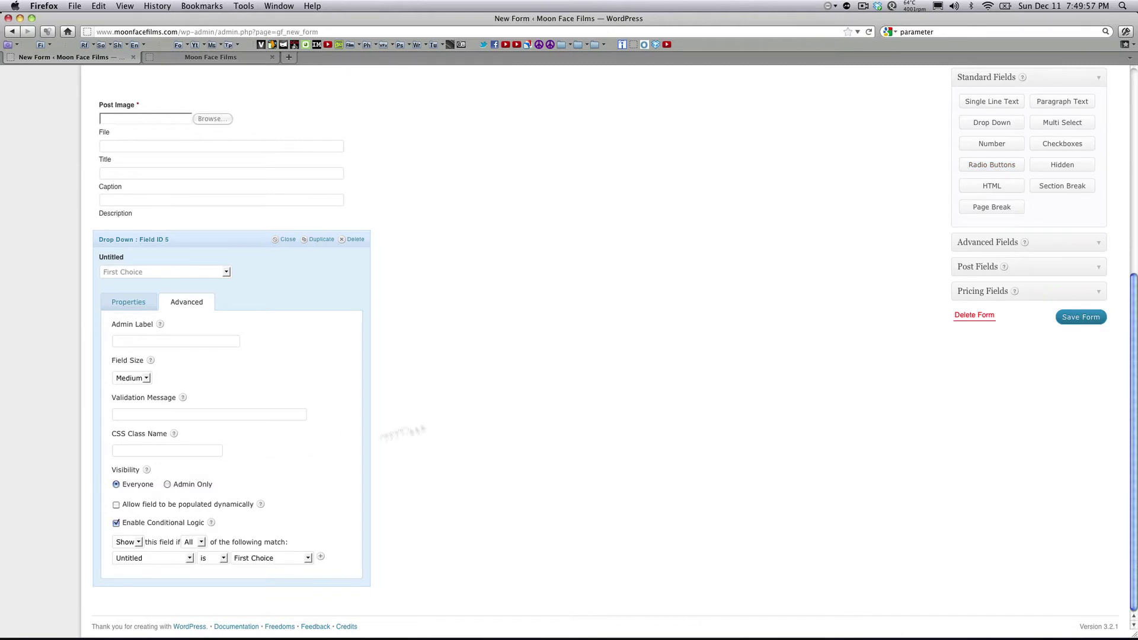
left_click(981, 170)
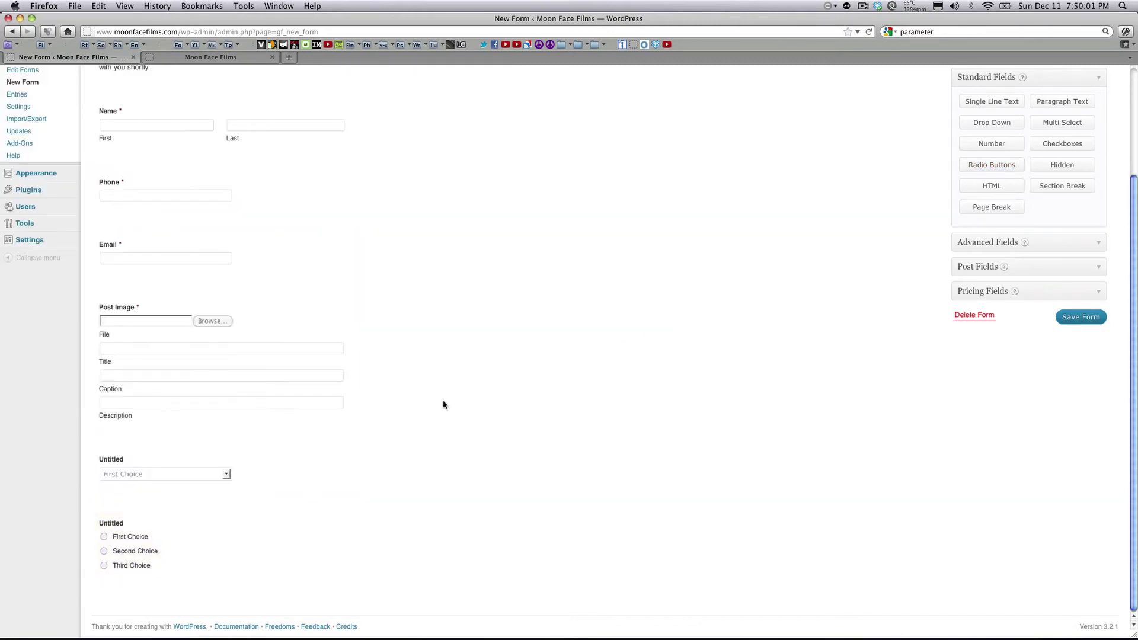
Label the radio field 'Is this image yours?', delete Third Choice and rename First Choice to Yes
left_click(179, 507)
scroll(178, 507, "down", 5)
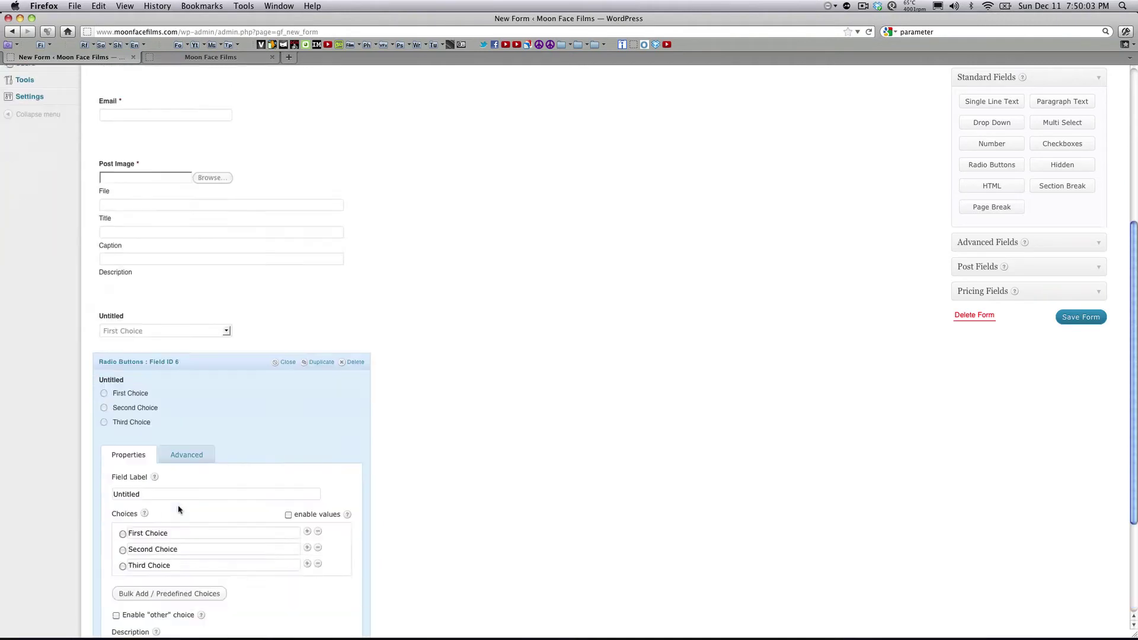
left_click_drag(156, 415, 91, 408)
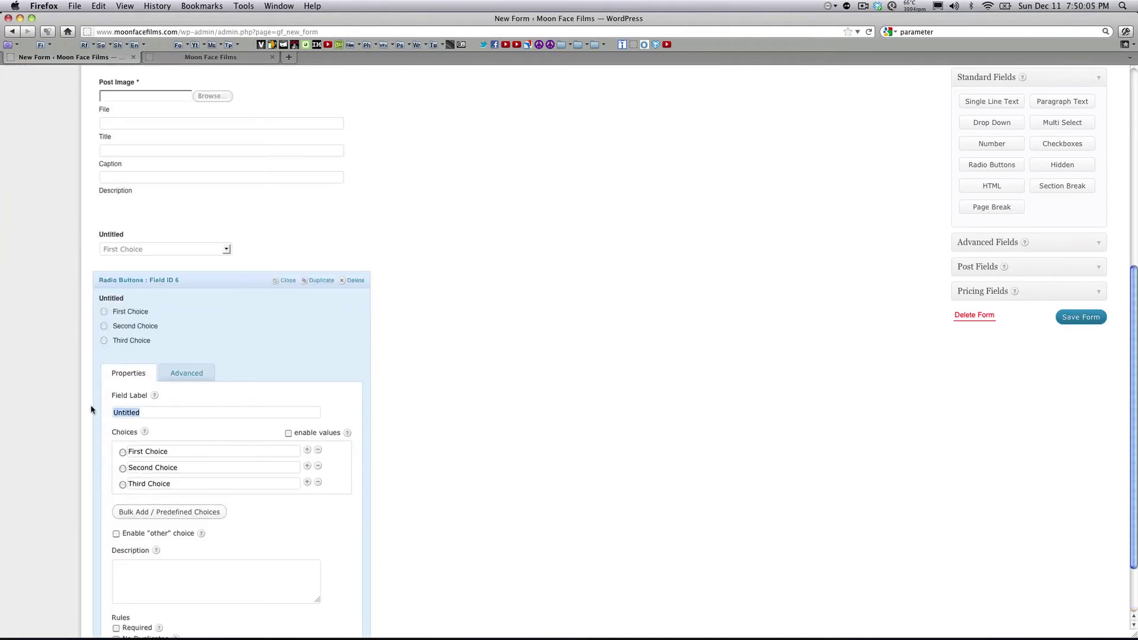
type("Is this image yours?")
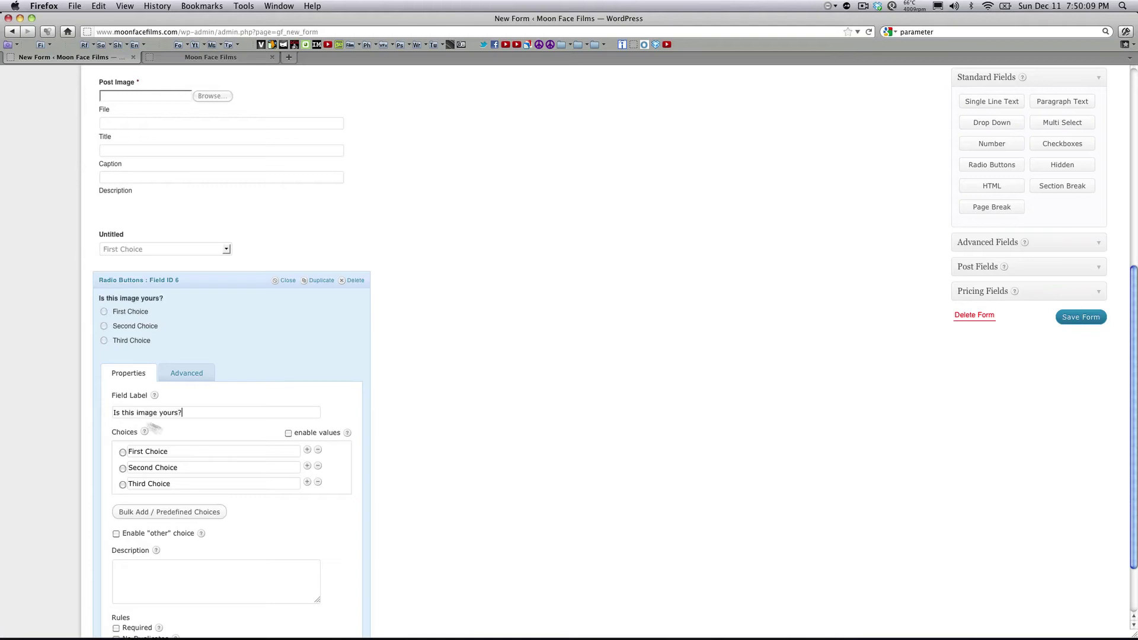
left_click(319, 484)
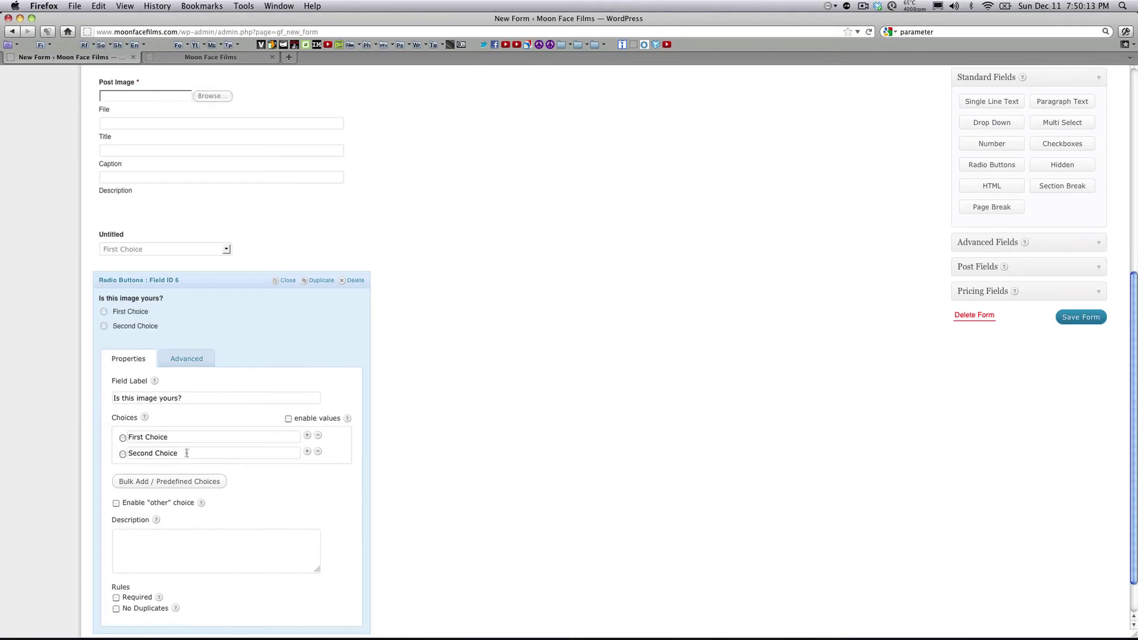
triple_click(153, 437)
type("Yes")
triple_click(172, 454)
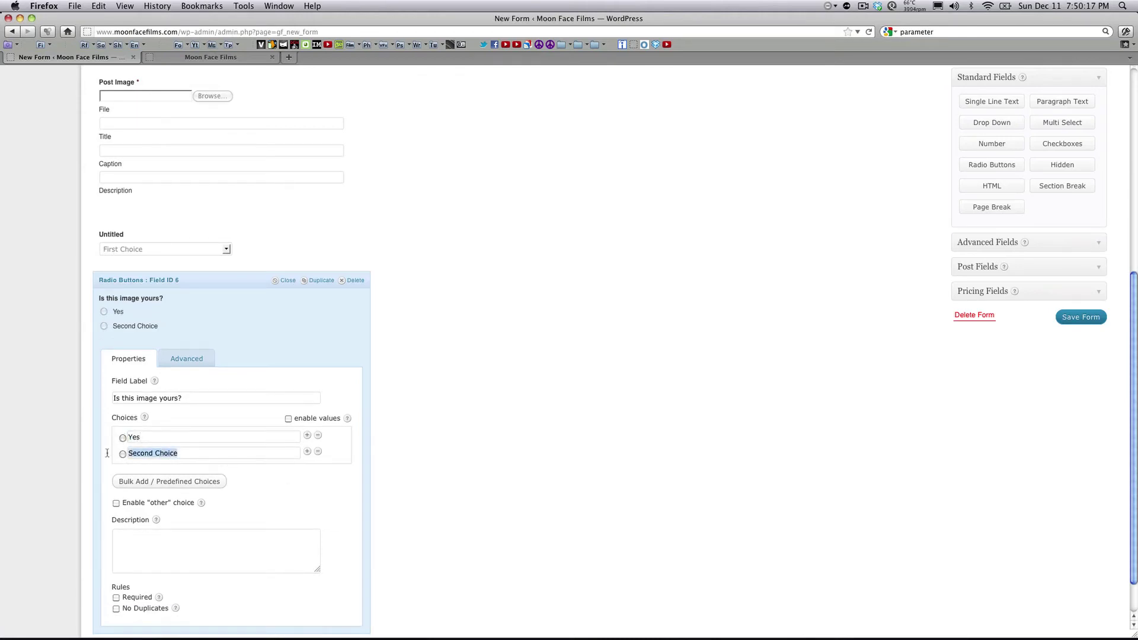
Rename the second radio choice to No; label the dropdown 'Typed?' with Black/White and Color choices
type("No")
scroll(279, 383, "up", 3)
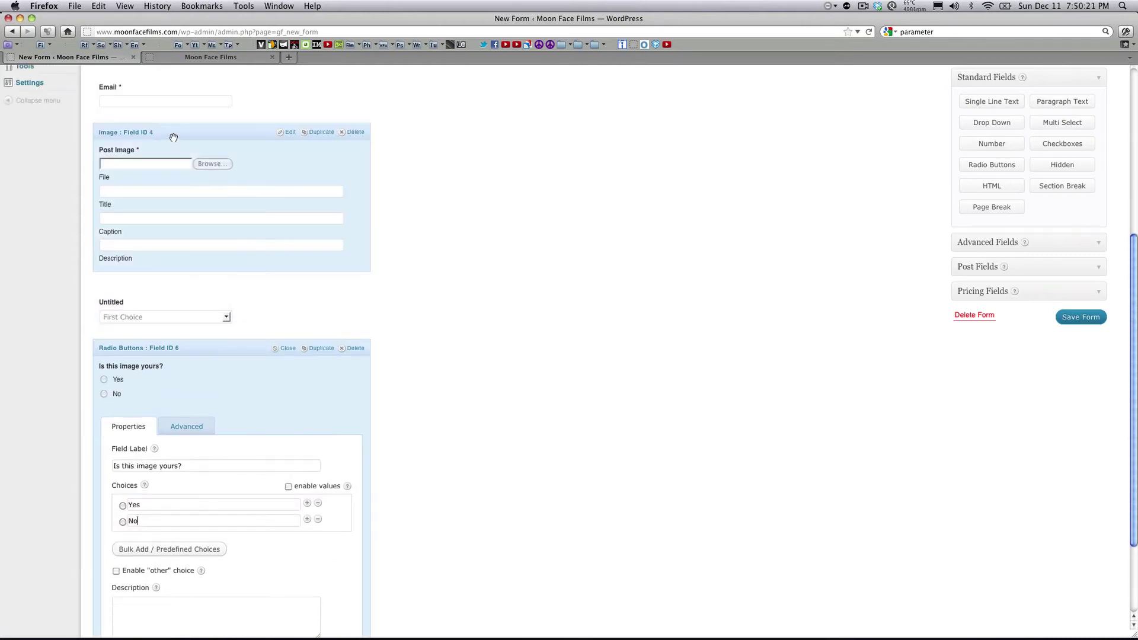
left_click(161, 288)
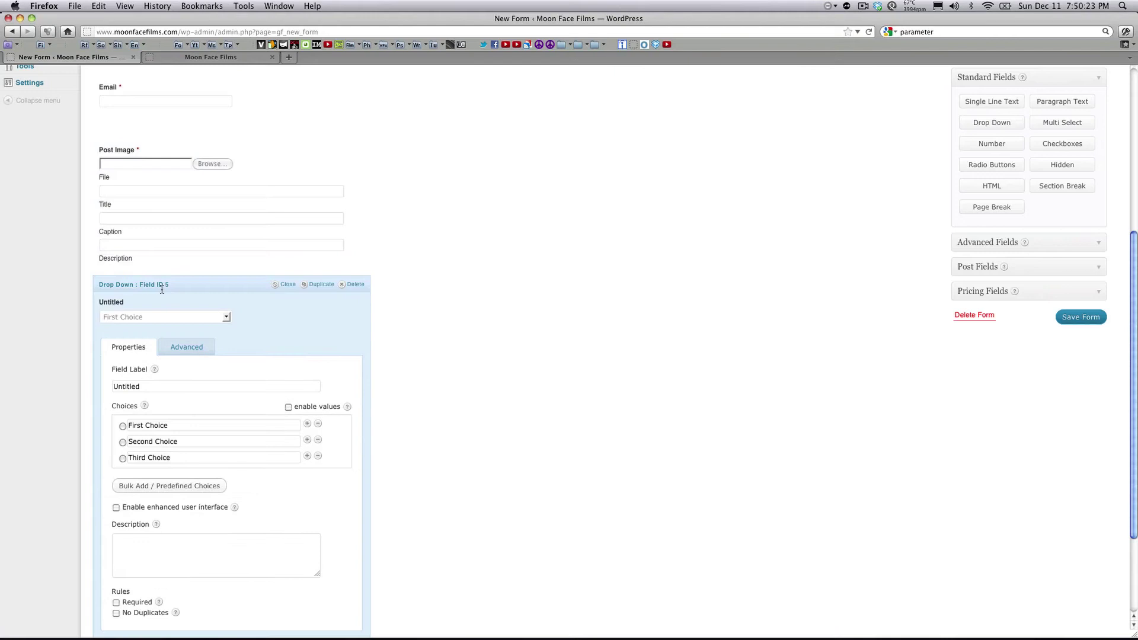
left_click_drag(187, 388, 93, 377)
type("T")
left_click_drag(174, 425, 101, 425)
type("Black/White")
left_click_drag(189, 442, 114, 441)
type("Co")
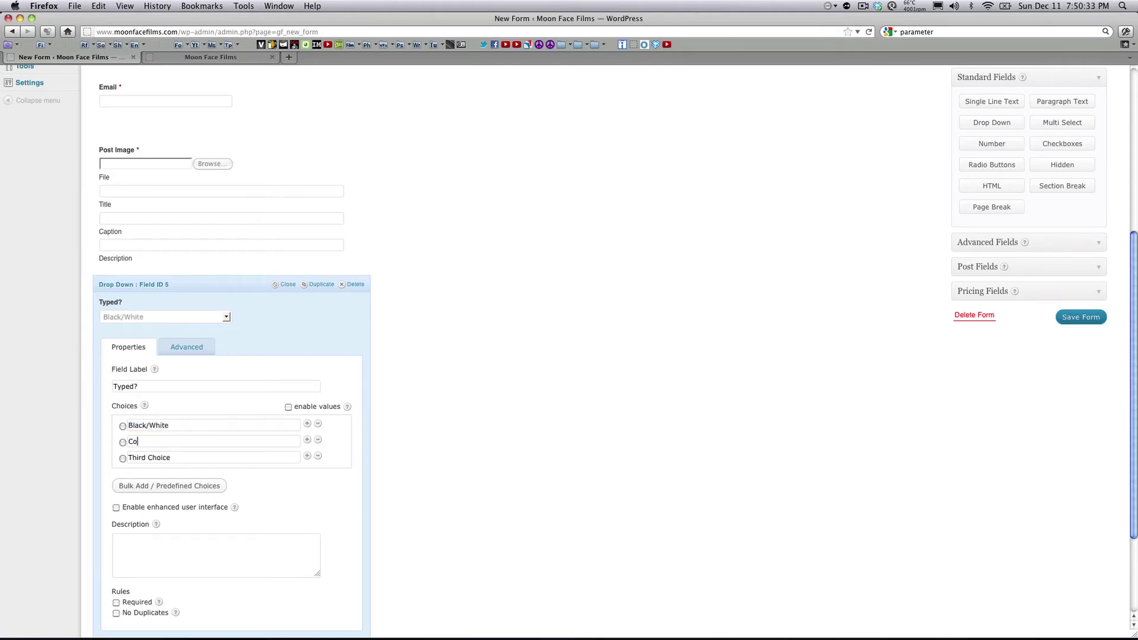
type("lor")
left_click_drag(181, 457, 119, 458)
type("Sepia")
Show the dropdown only when 'Is this image yours?' is answered Yes
left_click(184, 348)
scroll(363, 460, "down", 3)
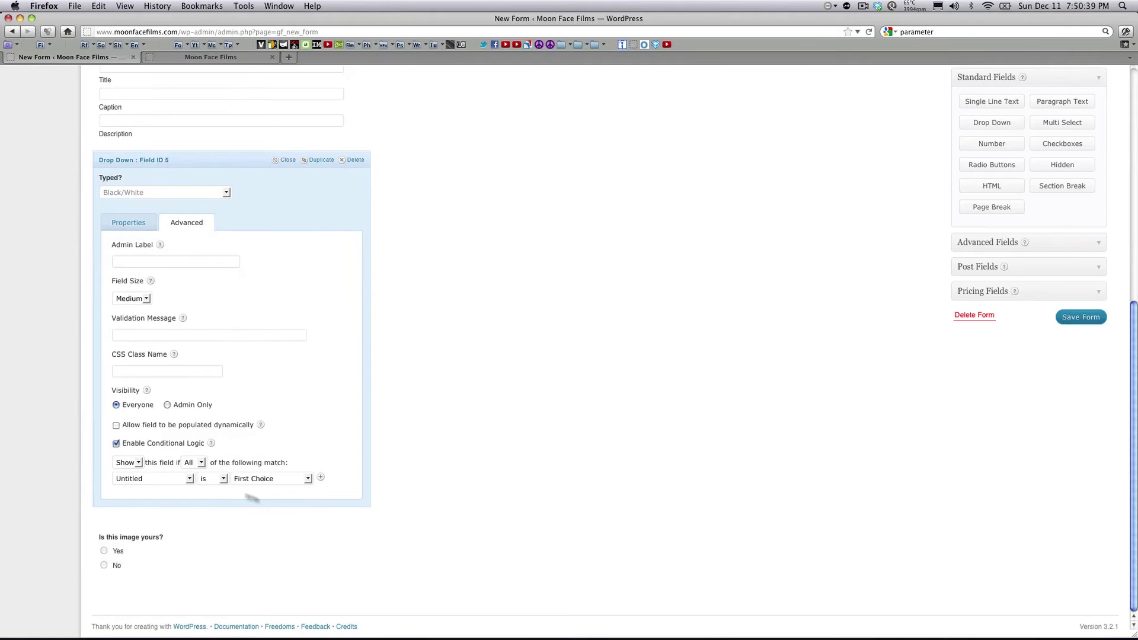
left_click(149, 477)
left_click(158, 503)
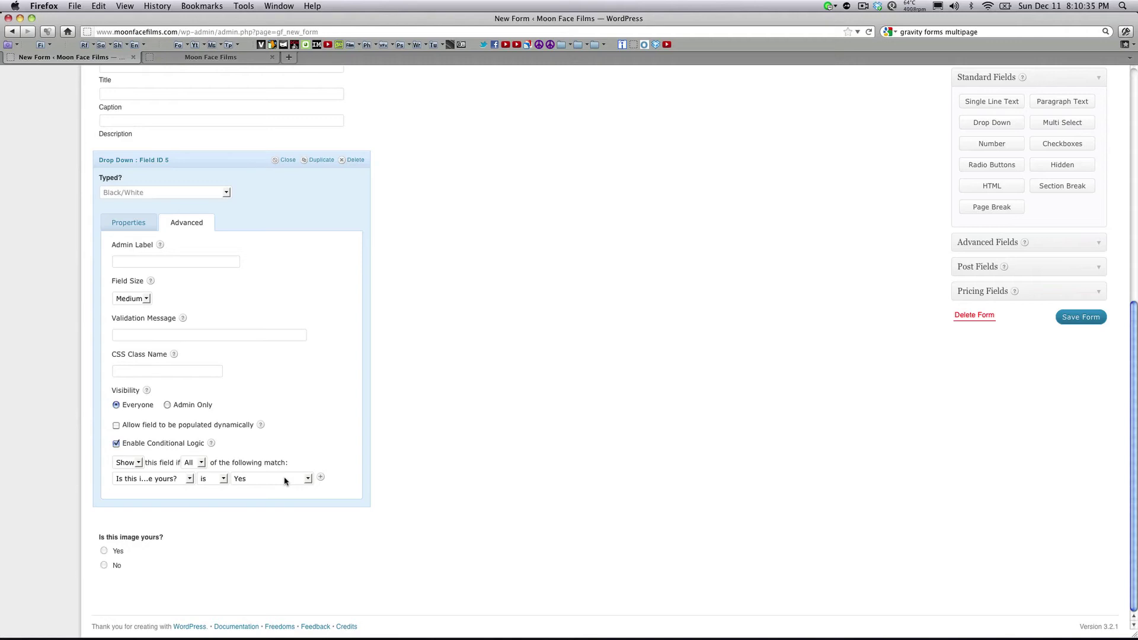
Add a Page Break field to split the form into pages
left_click(968, 212)
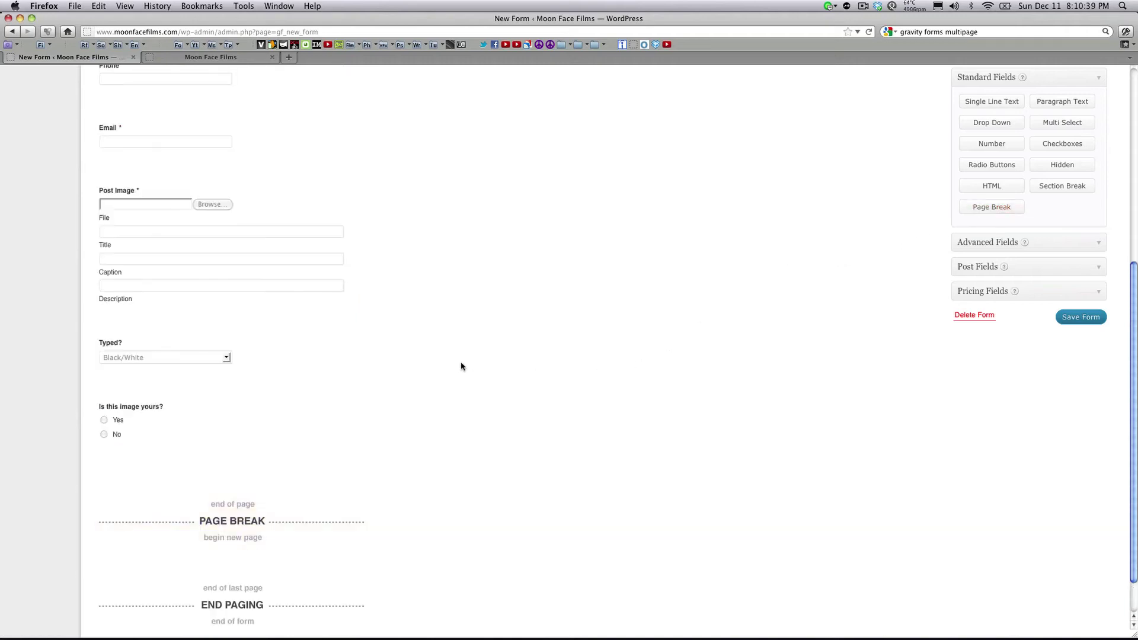
scroll(461, 367, "up", 2)
scroll(461, 367, "down", 3)
scroll(461, 366, "up", 6)
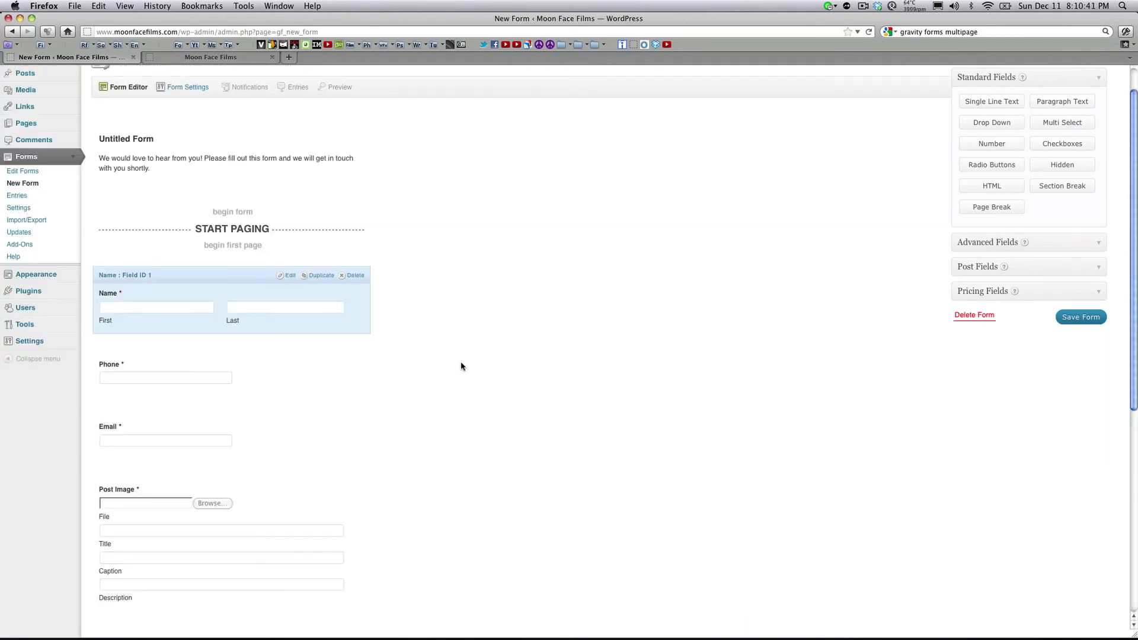
scroll(461, 367, "up", 2)
scroll(422, 315, "down", 10)
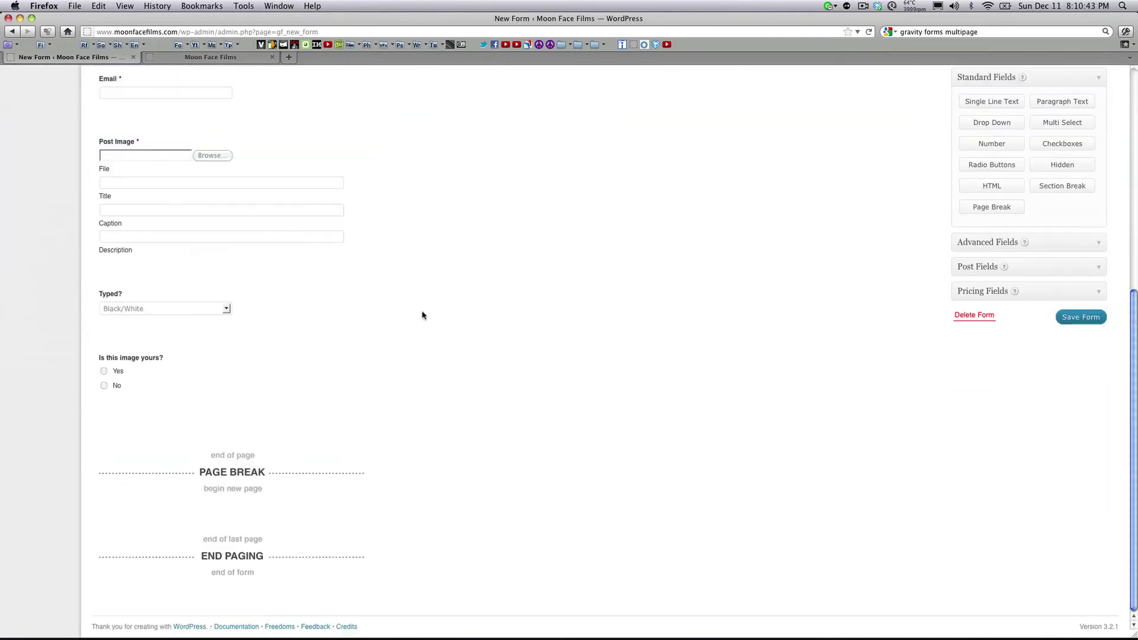
scroll(287, 203, "up", 5)
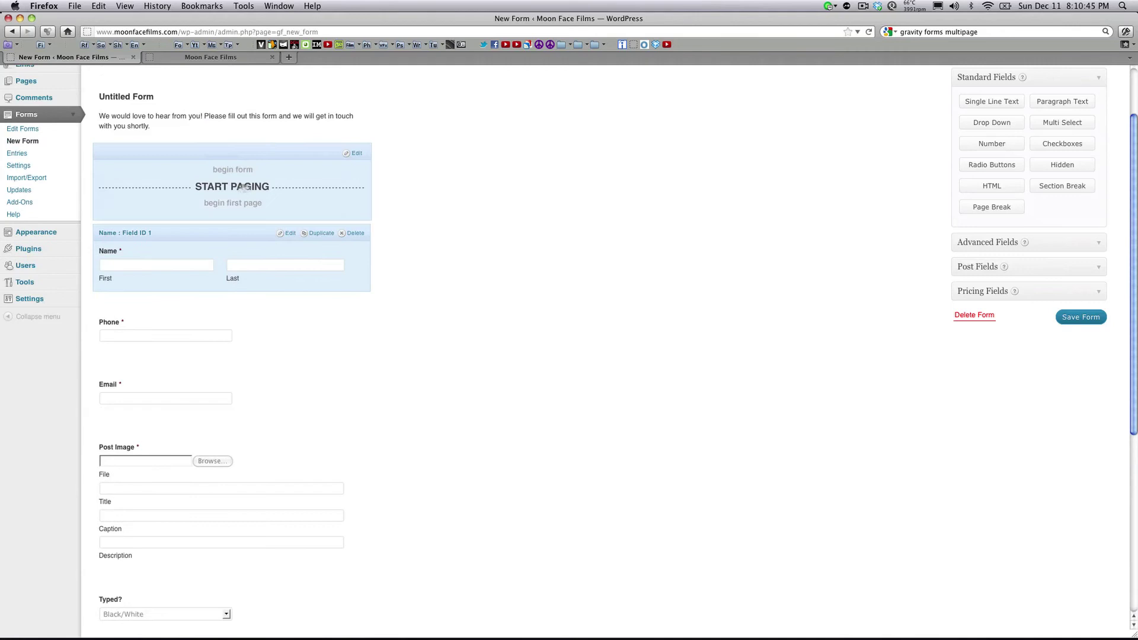
scroll(408, 363, "down", 3)
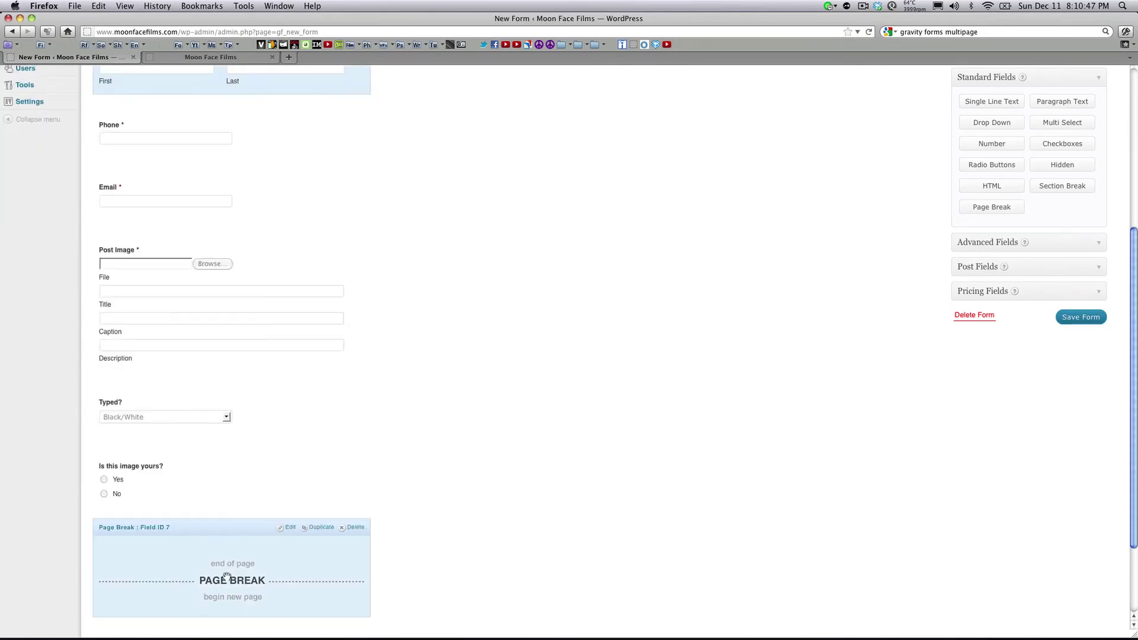
scroll(447, 525, "down", 2)
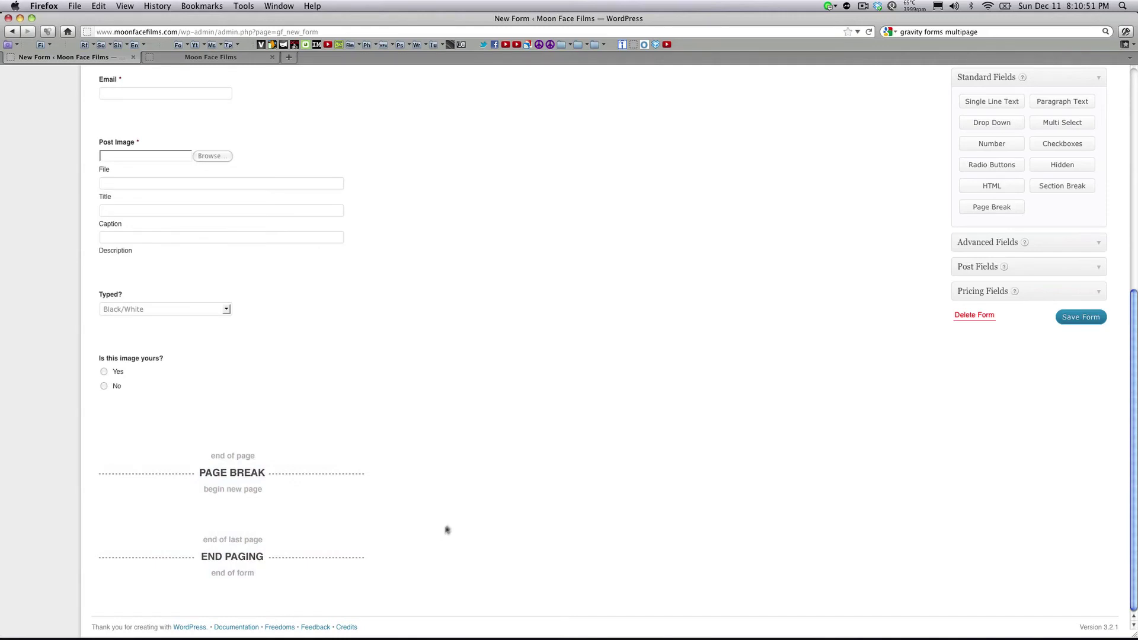
Move the page break under Email, with Post Image and the questions after it
left_click_drag(266, 374, 285, 556)
left_click_drag(237, 475, 253, 374)
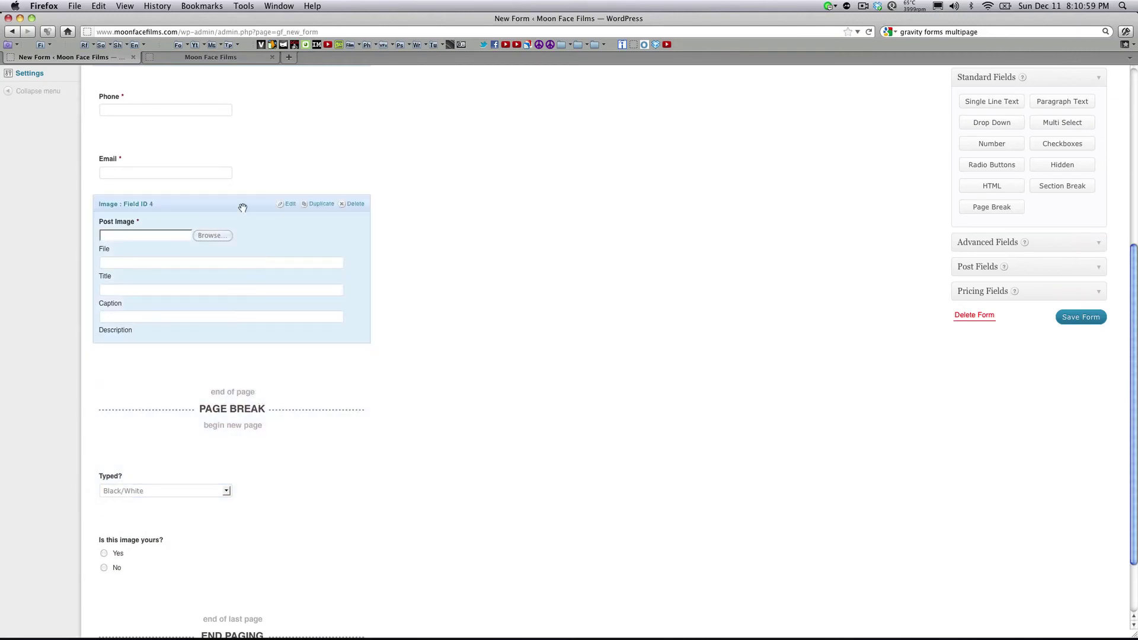
left_click_drag(243, 208, 273, 483)
Add a second page break after 'Is this image yours?', then an HTML block and a Number field
scroll(512, 389, "down", 3)
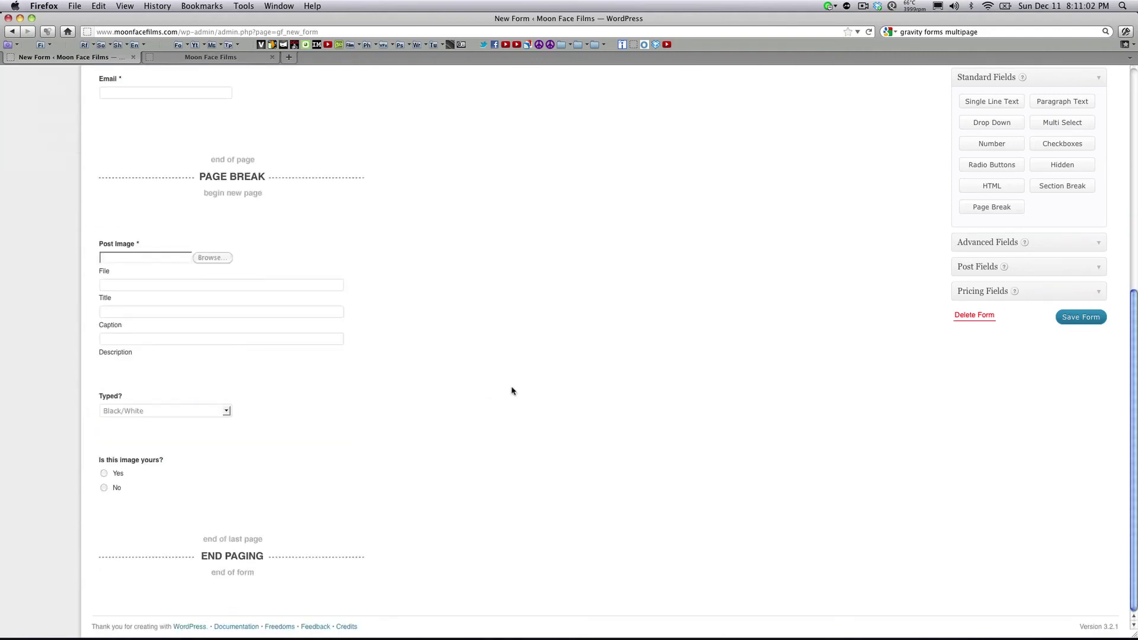
left_click(976, 210)
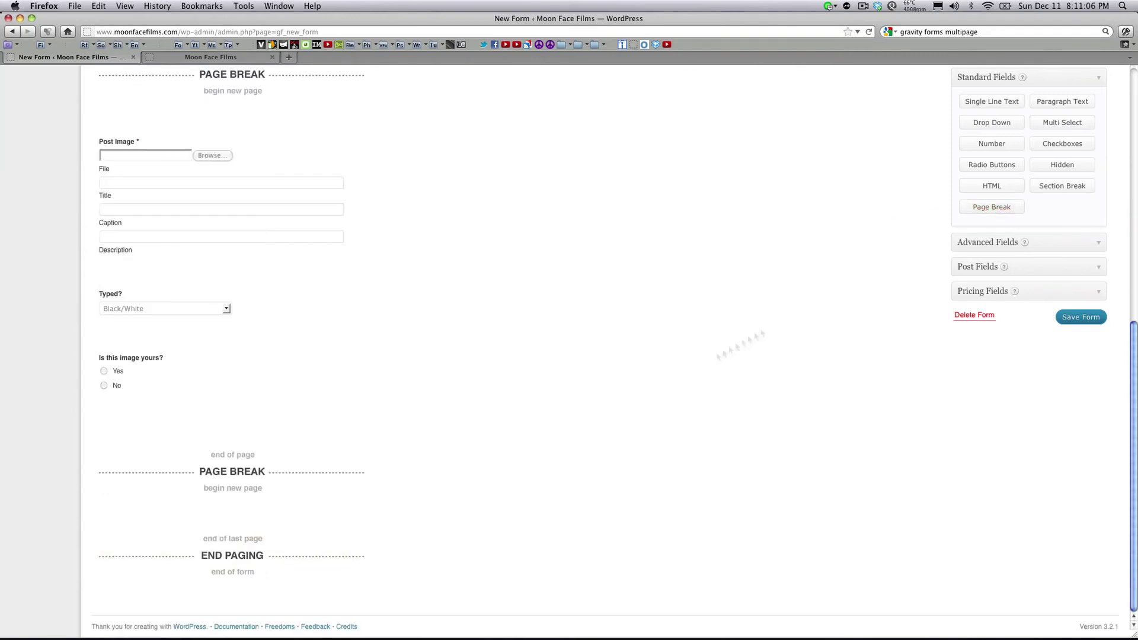
left_click(980, 188)
left_click(1040, 148)
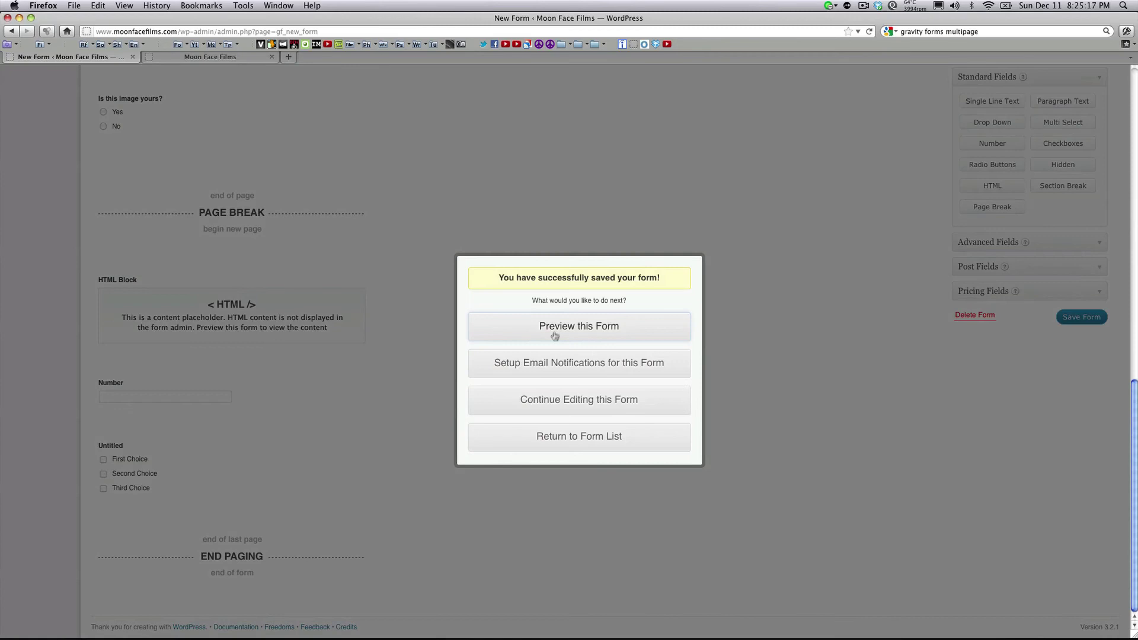
Choose to continue editing the newly saved Photo Contest Form
left_click(568, 408)
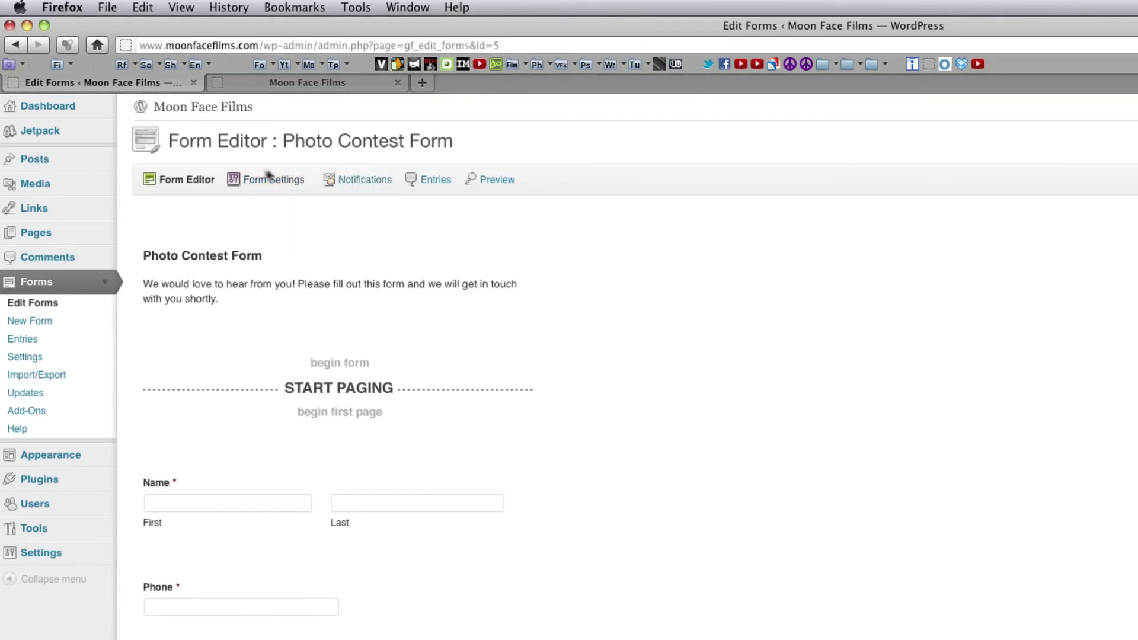
Start a new post and insert the Photo Contest Form shortcode into its body
left_click(41, 161)
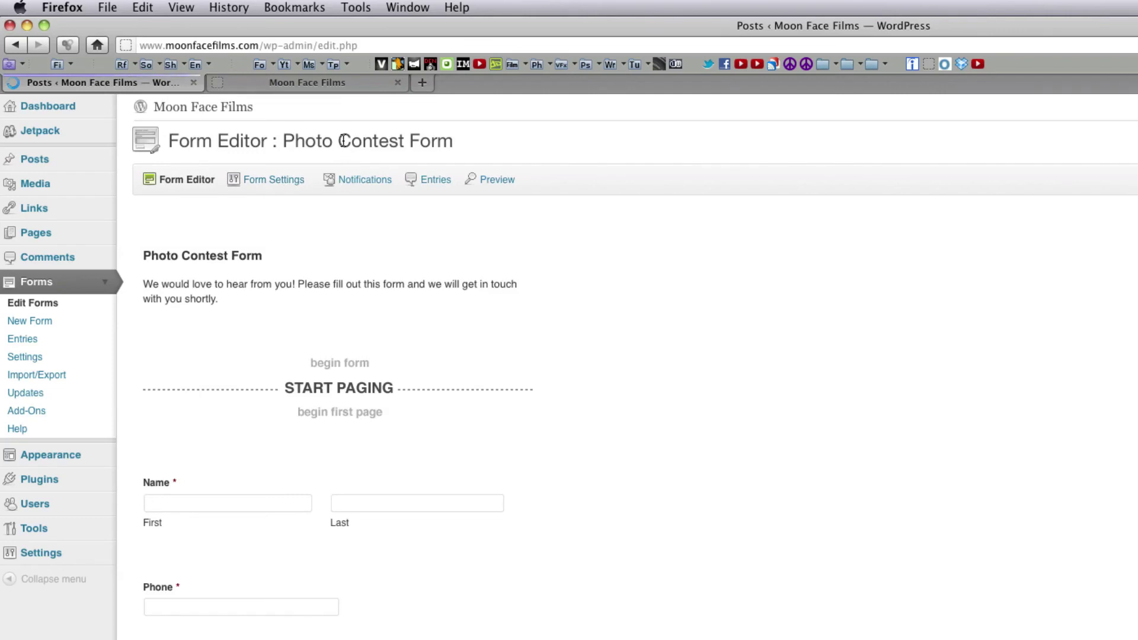
left_click(268, 144)
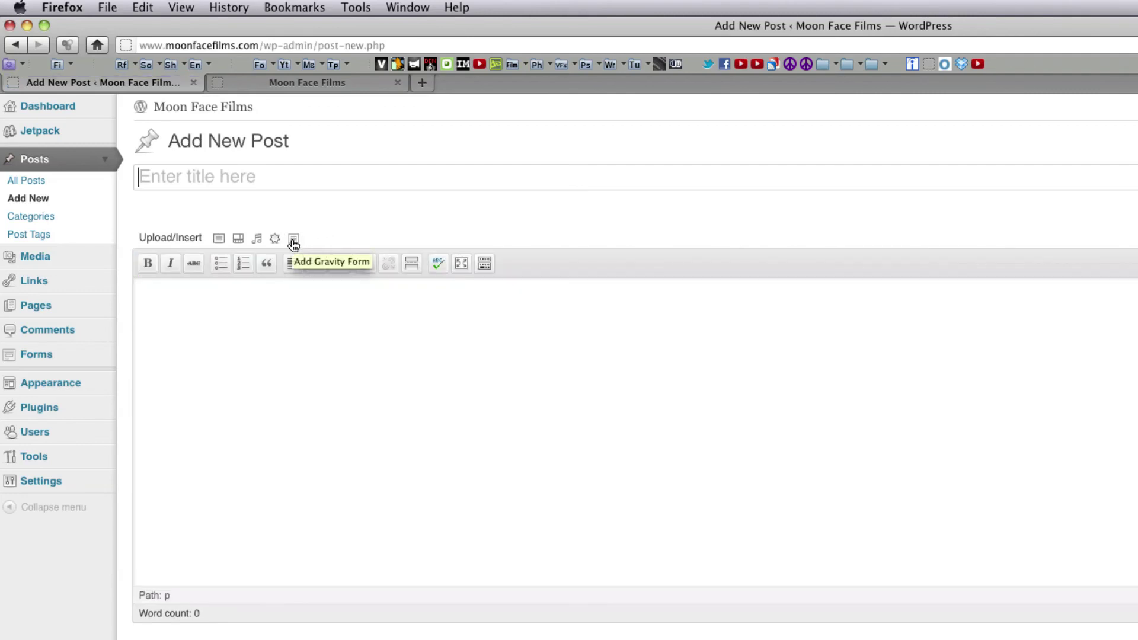
left_click(293, 239)
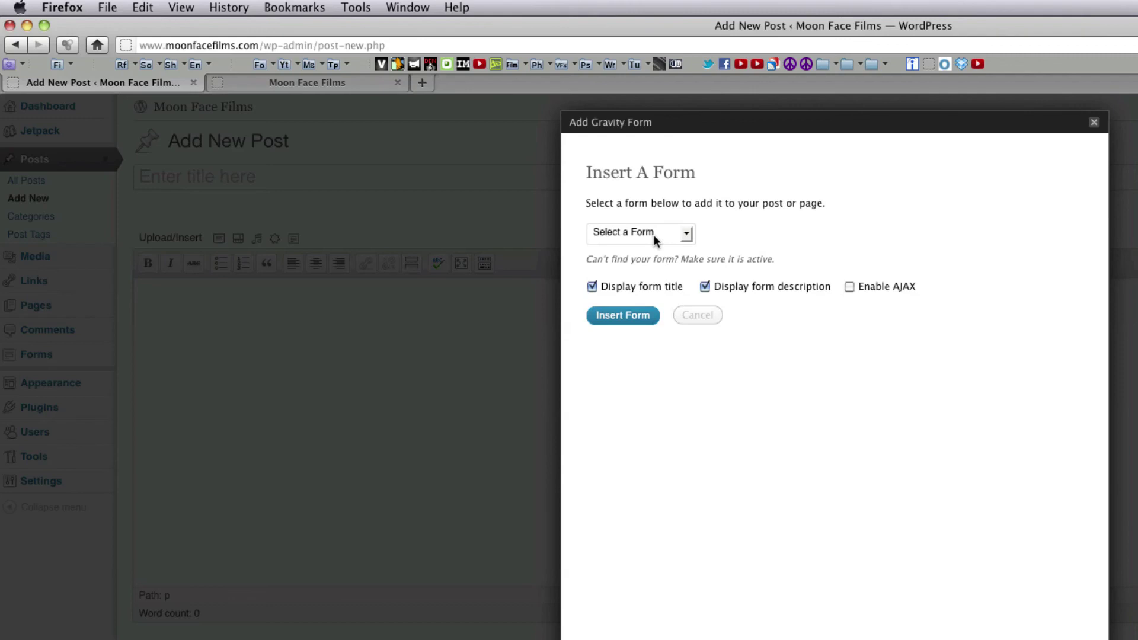
left_click(654, 237)
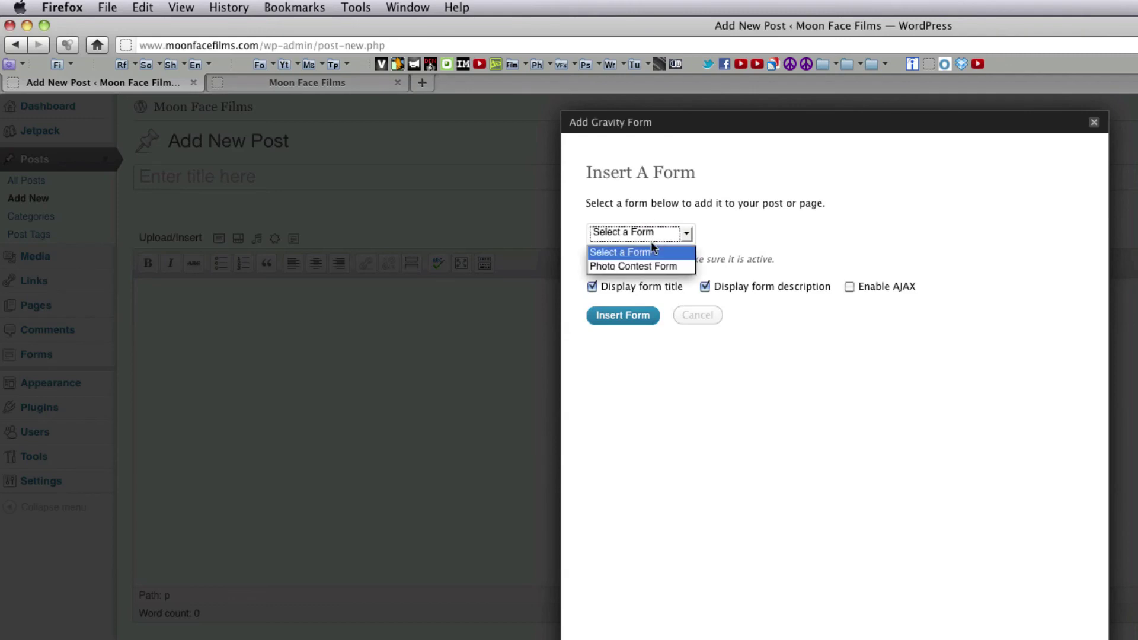
left_click(645, 266)
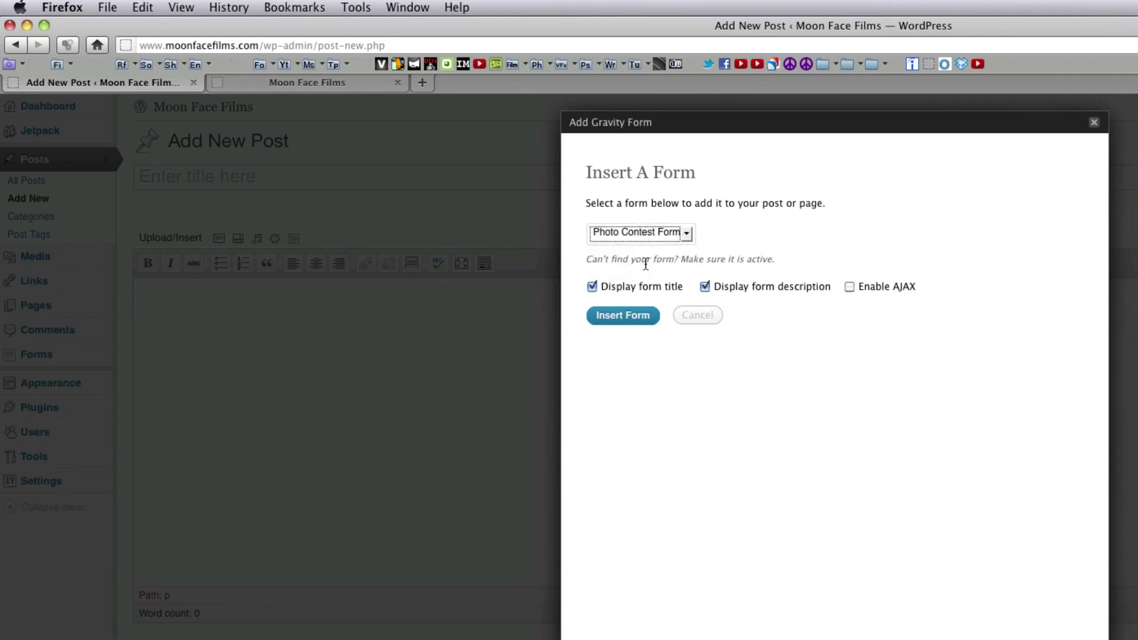
left_click(635, 315)
Title the post 'Photo Contest', publish it, and switch to the Moon Face Films site
left_click(310, 182)
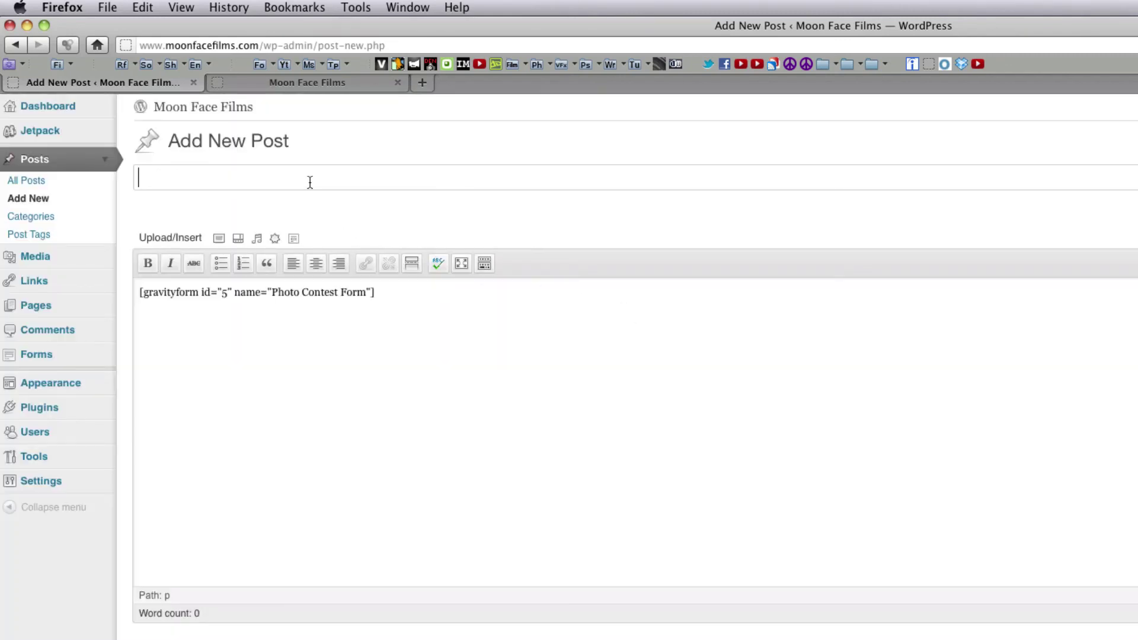
type("Photo Contest")
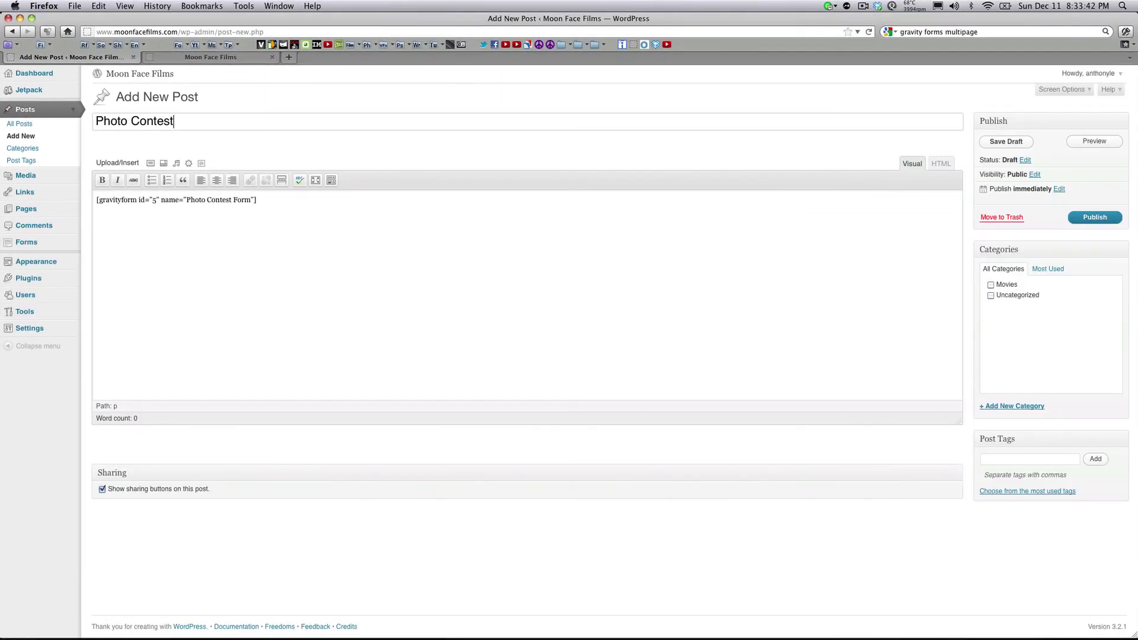
left_click(1093, 217)
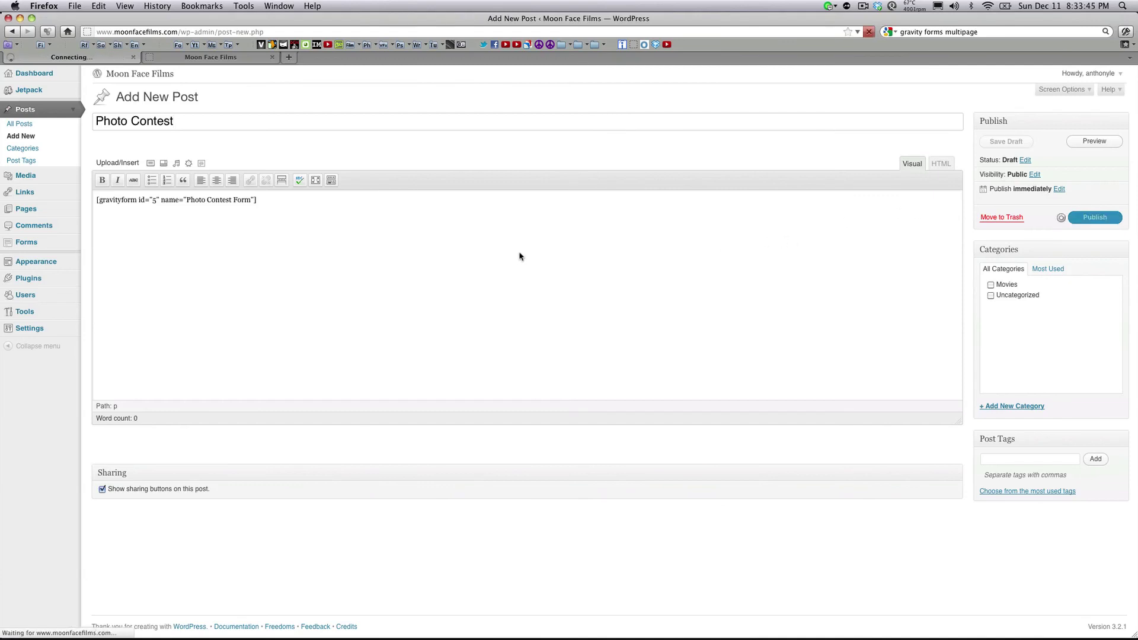
left_click(218, 57)
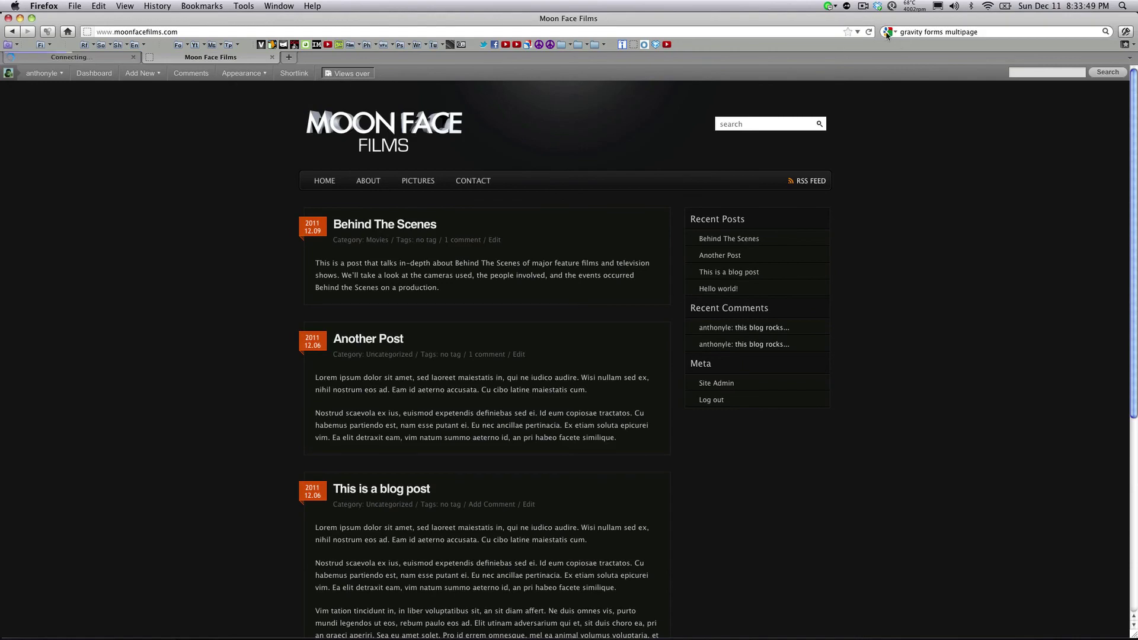
Reload the site to show the Photo Contest post and enter the entrant's first and last name
left_click(870, 35)
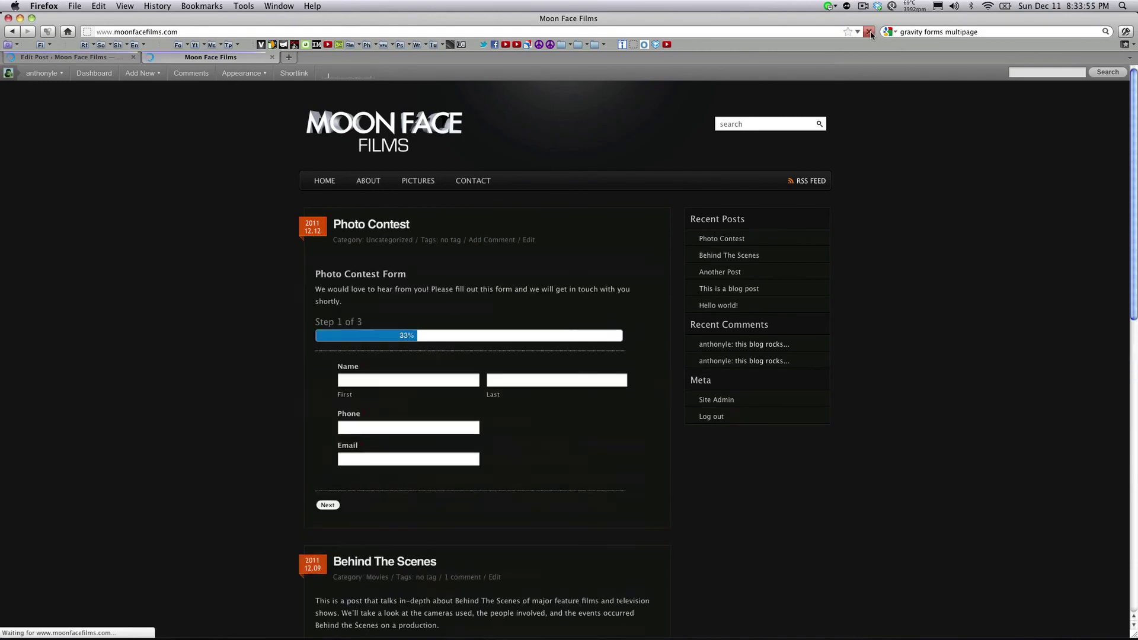
left_click(870, 33)
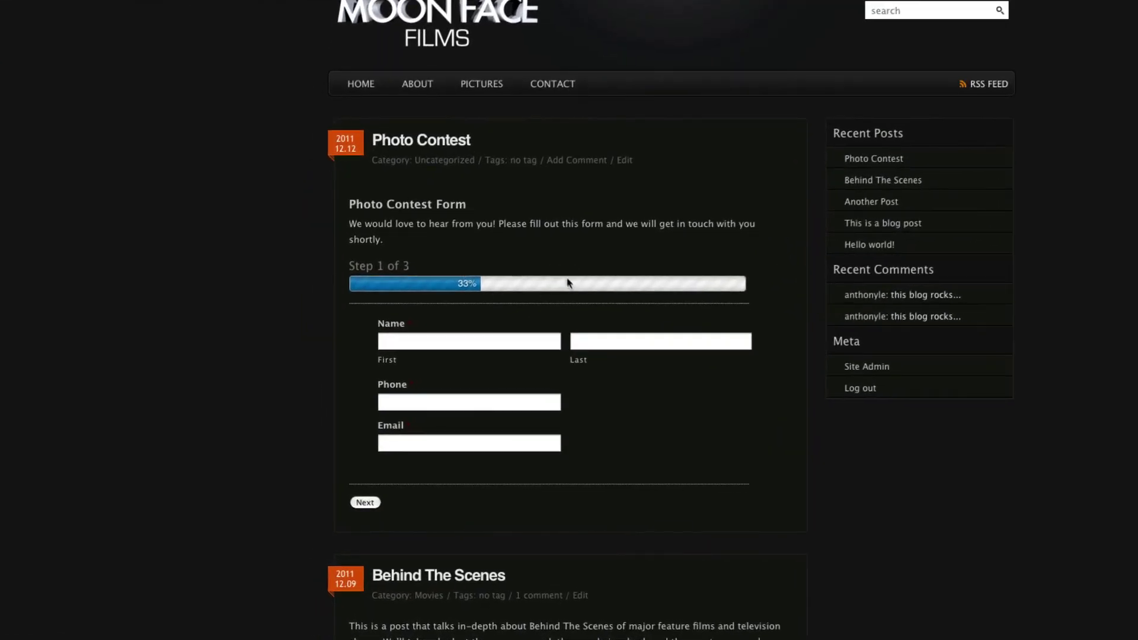
left_click(466, 347)
type("John")
left_click(645, 341)
type("Doe")
Fill in the phone number and e-mail fields using the browser's autofill suggestions
key("Tab")
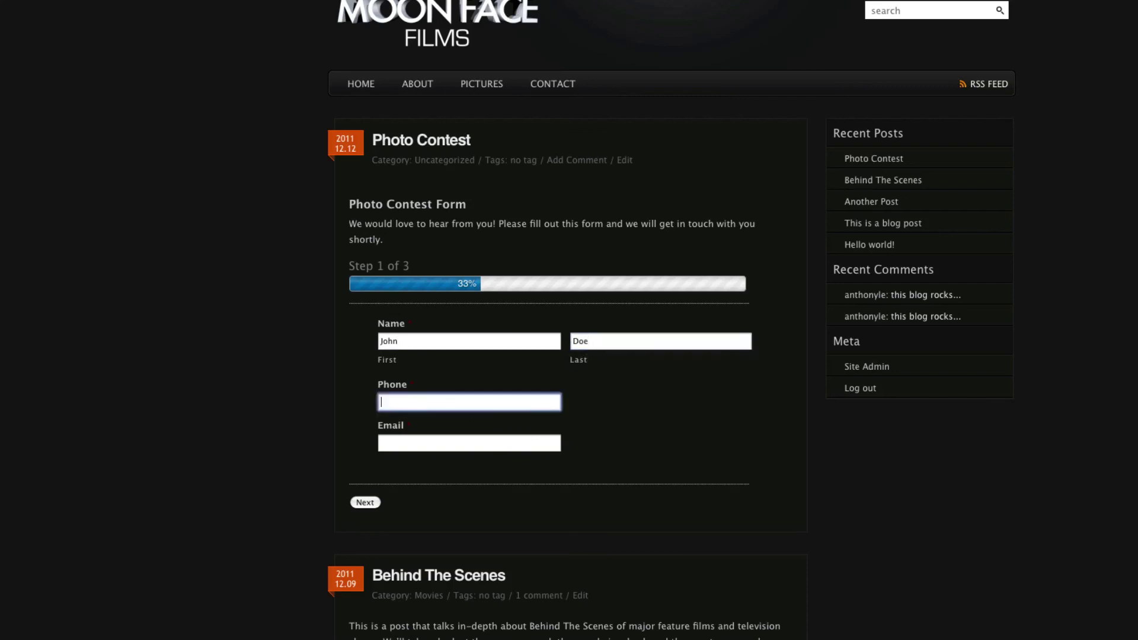
type("(555")
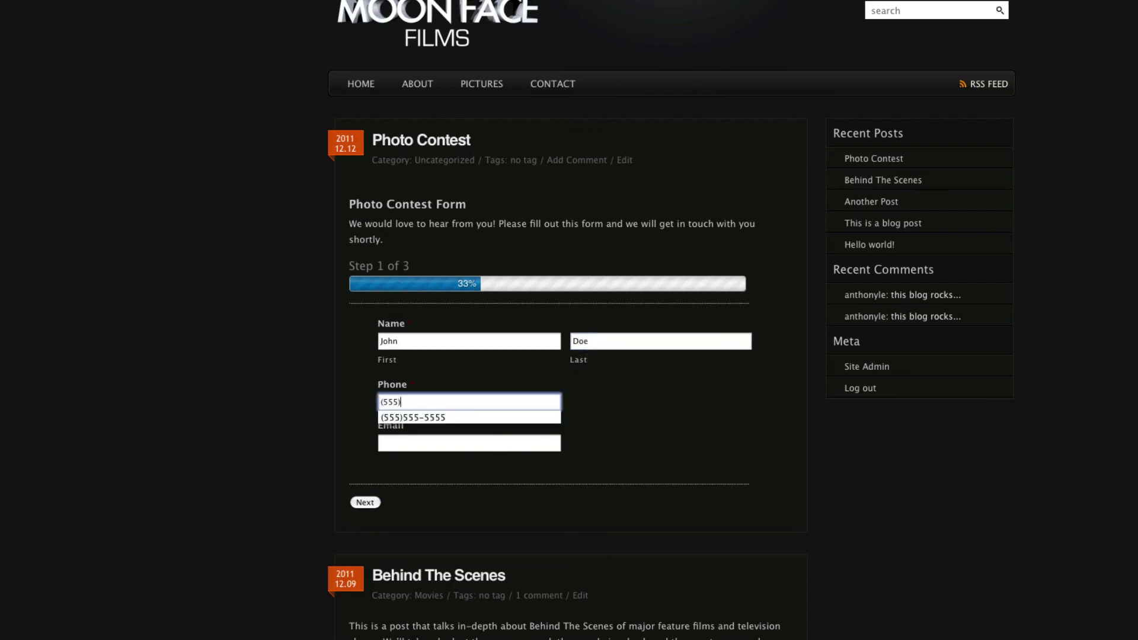
type(")")
key("Down")
key("Return")
key("Tab")
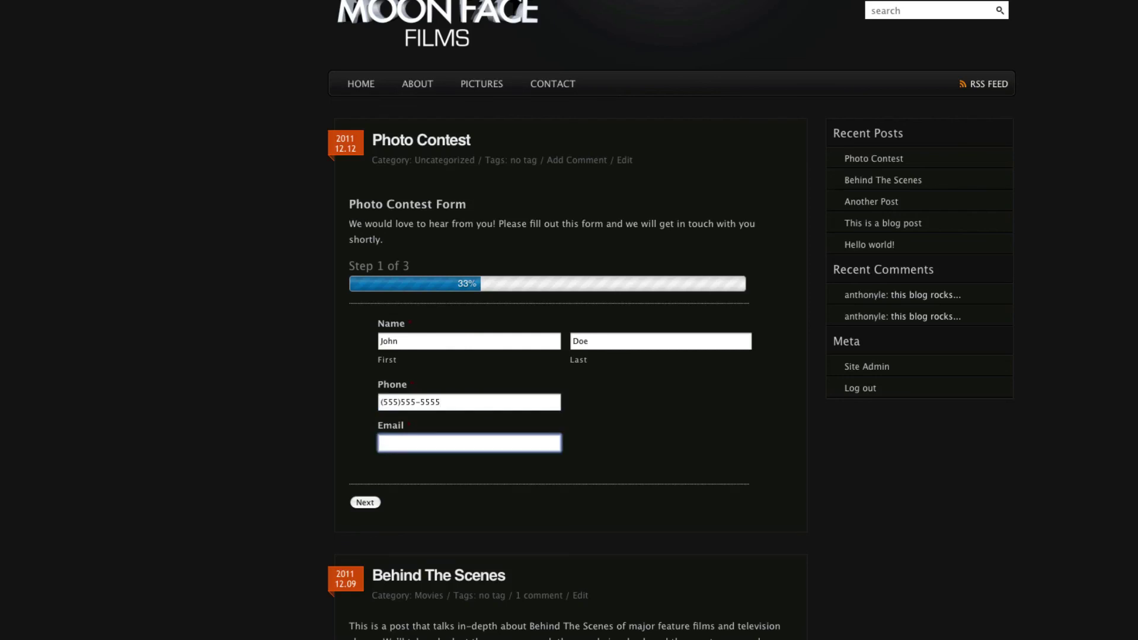
type("john")
key("Down")
key("Return")
Go to step 2, answer Yes to 'Is this image yours?', and expand the Type? dropdown
left_click(366, 502)
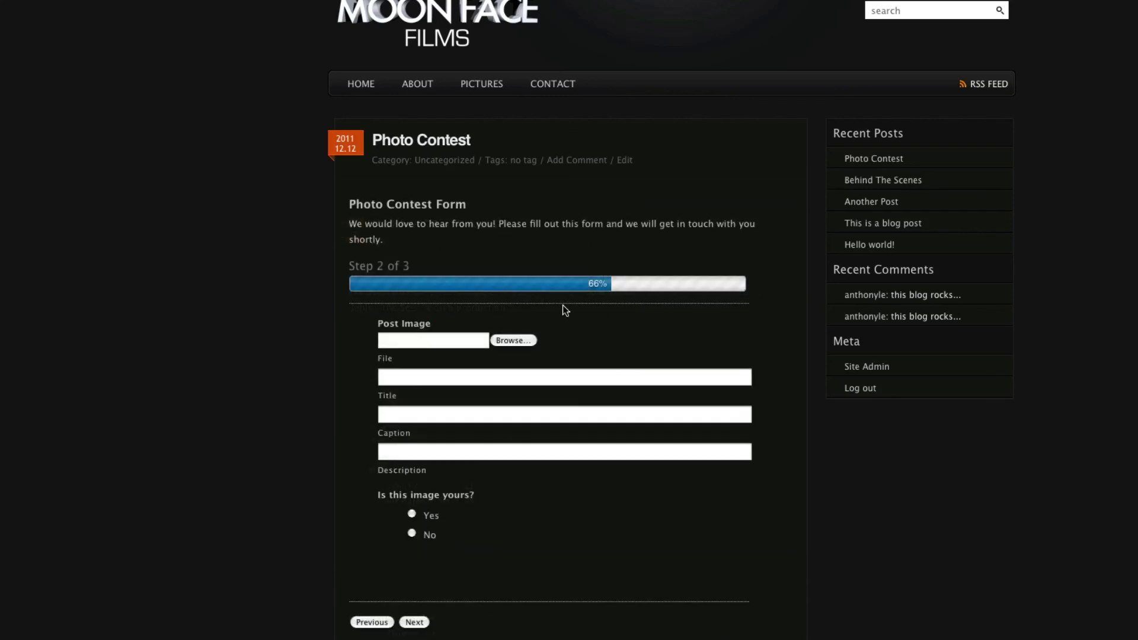
scroll(534, 320, "up", 3)
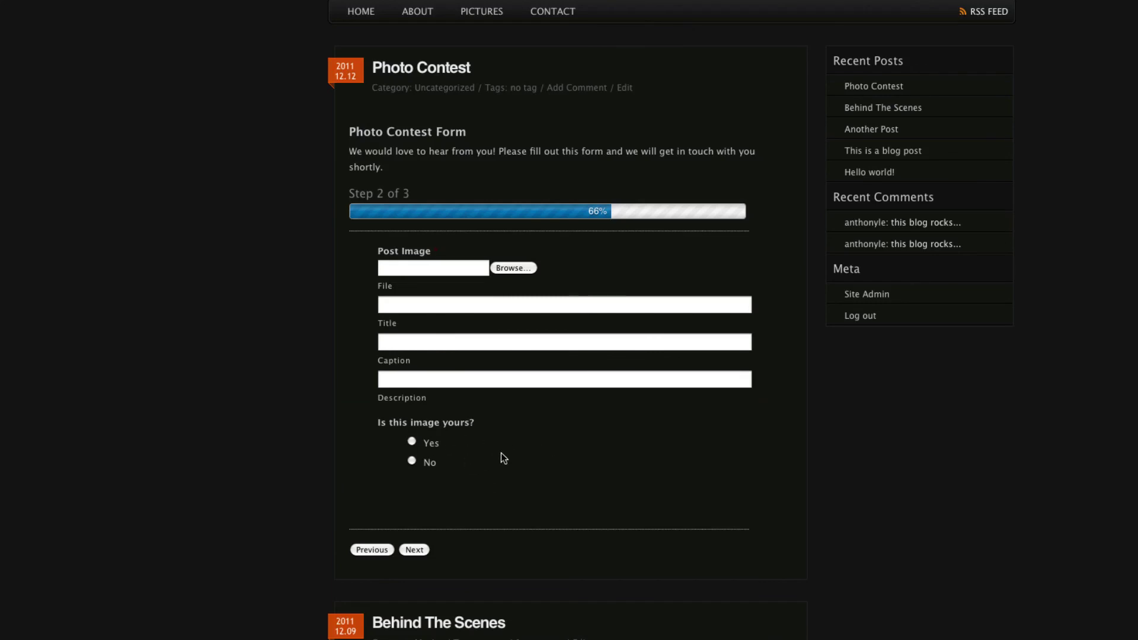
left_click(413, 441)
scroll(602, 474, "down", 3)
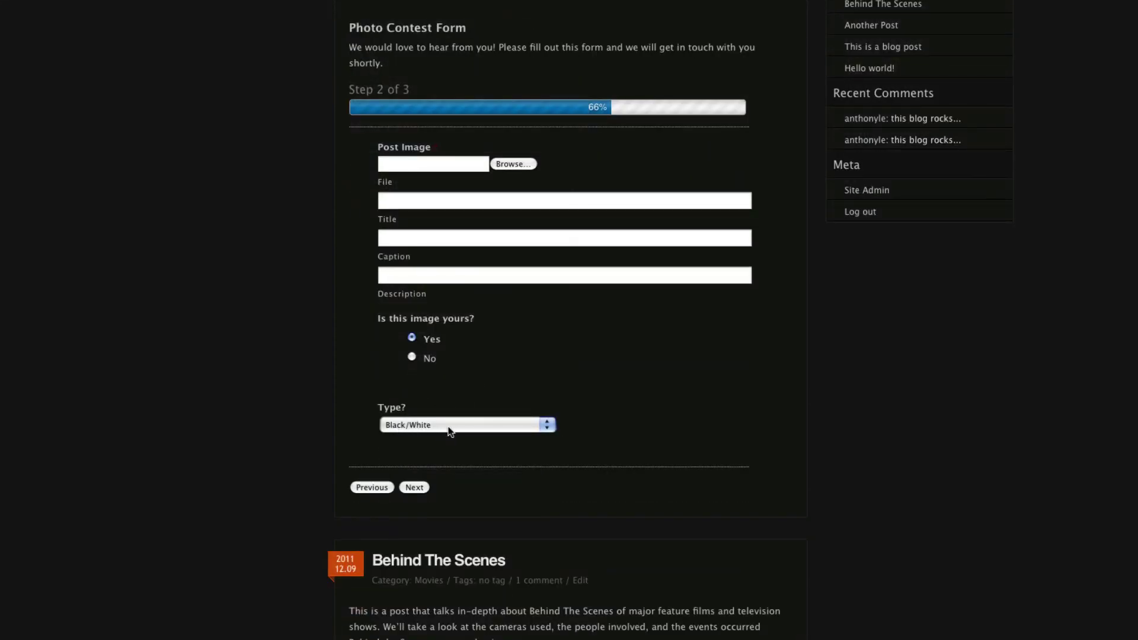
left_click(445, 427)
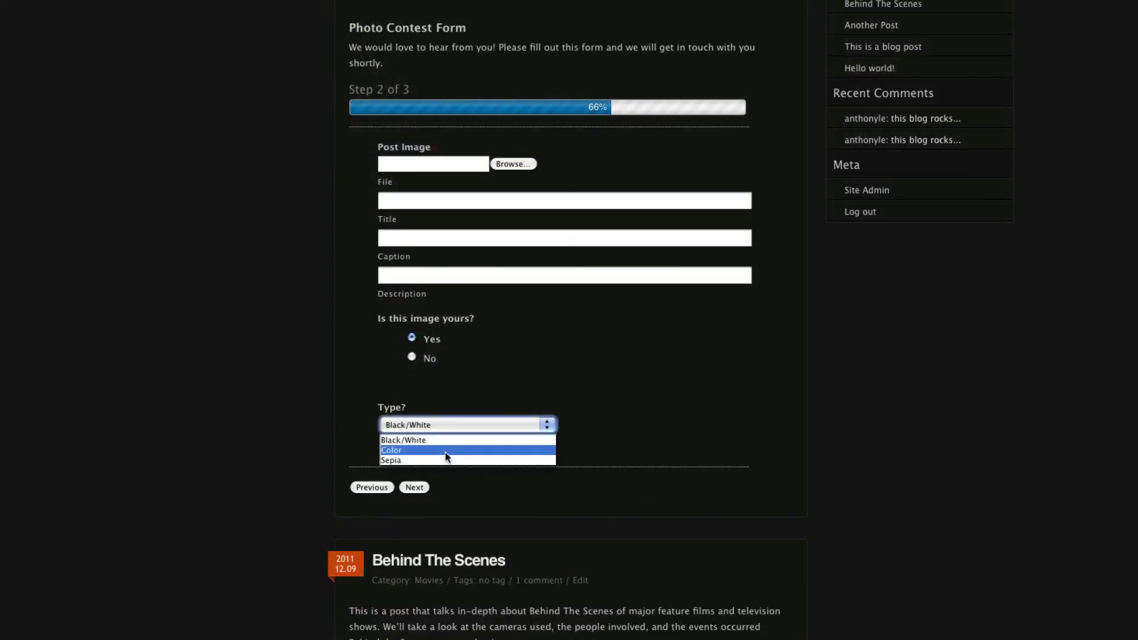